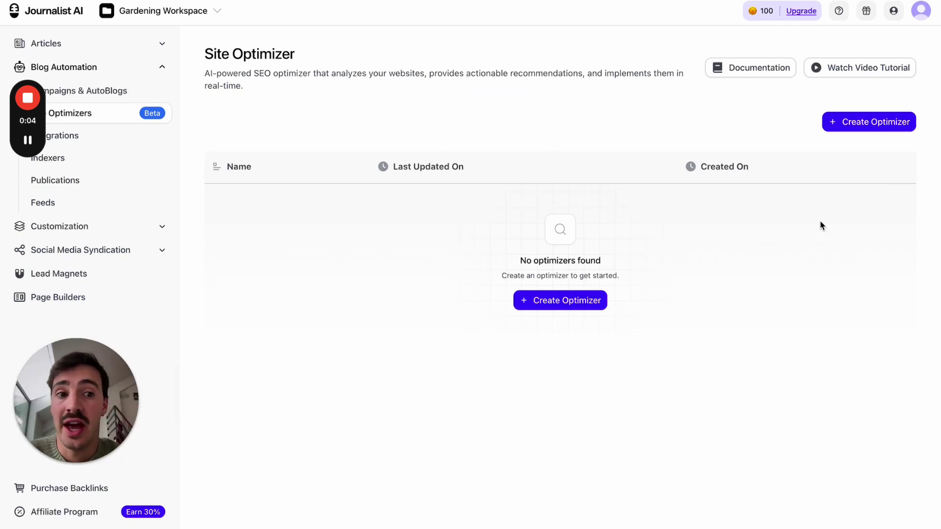
pyautogui.click(853, 128)
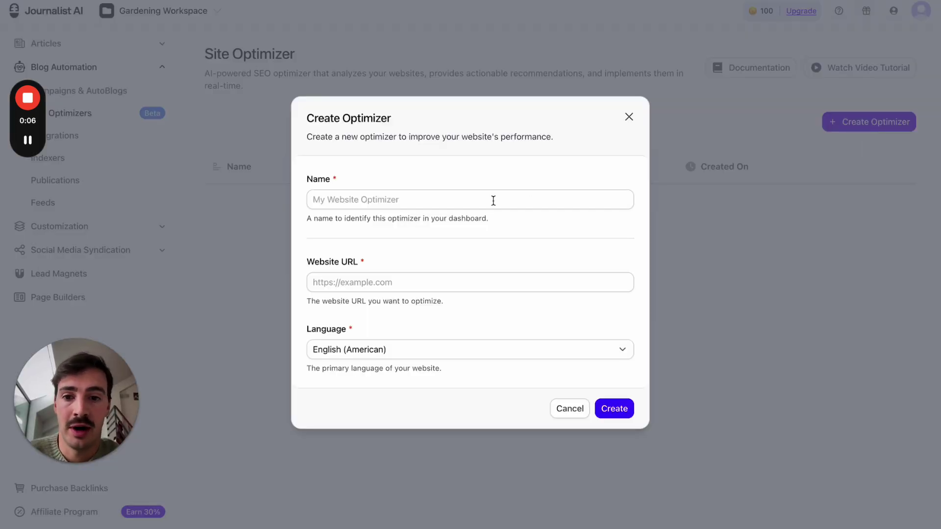
pyautogui.click(466, 201)
pyautogui.click(414, 252)
pyautogui.click(378, 281)
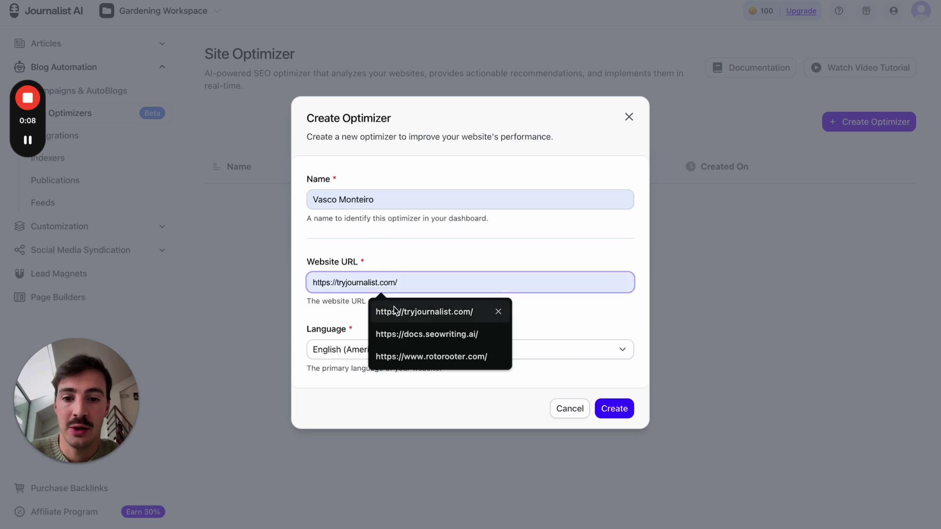
pyautogui.click(393, 310)
pyautogui.click(606, 407)
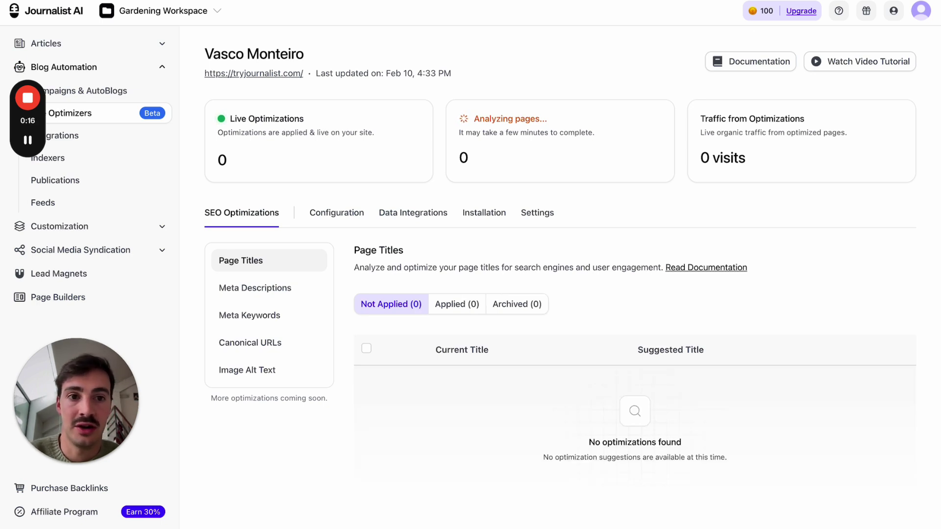
pyautogui.hotkey('alt', 'shift', 'd')
pyautogui.moveTo(559, 65)
pyautogui.mouseDown()
pyautogui.moveTo(427, 118)
pyautogui.moveTo(606, 192)
pyautogui.moveTo(567, 63)
pyautogui.mouseUp()
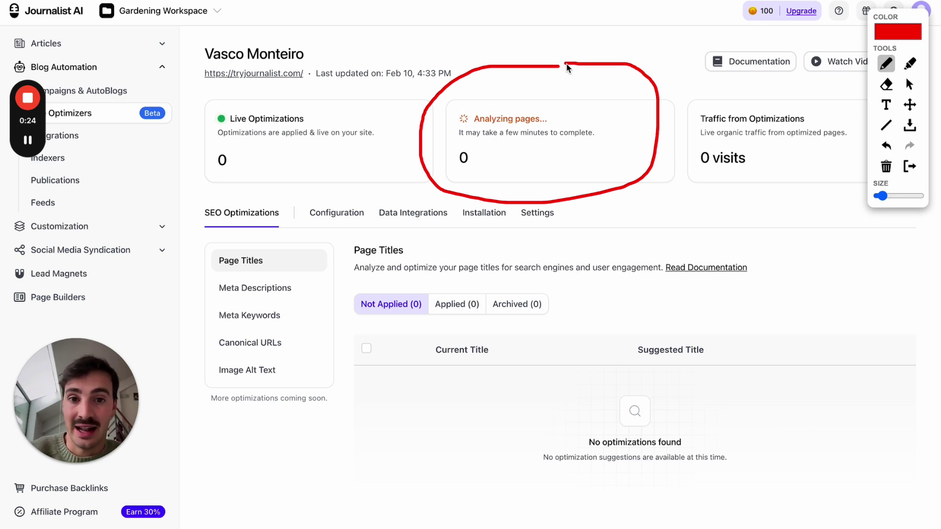
pyautogui.moveTo(203, 241)
pyautogui.mouseDown()
pyautogui.moveTo(206, 357)
pyautogui.moveTo(223, 439)
pyautogui.moveTo(342, 436)
pyautogui.moveTo(342, 309)
pyautogui.moveTo(320, 238)
pyautogui.moveTo(204, 251)
pyautogui.mouseUp()
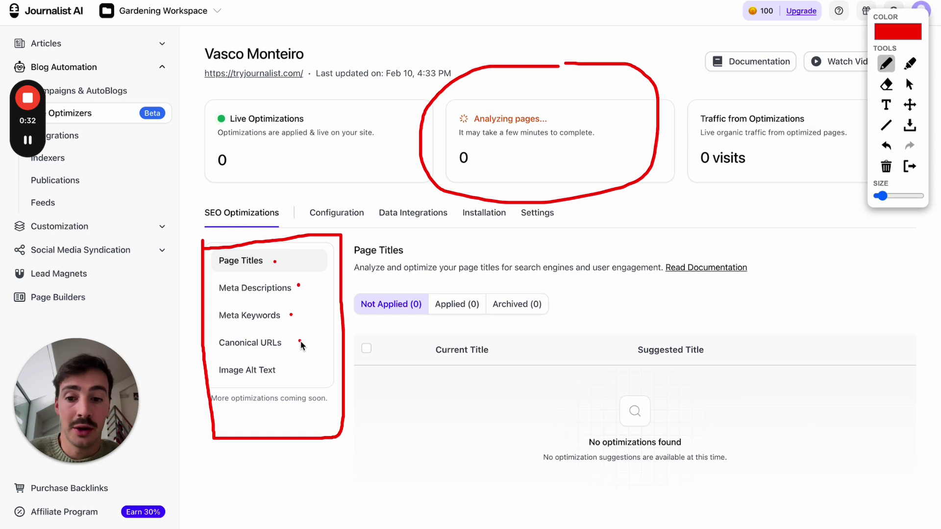
pyautogui.moveTo(223, 410); pyautogui.dragTo(321, 409)
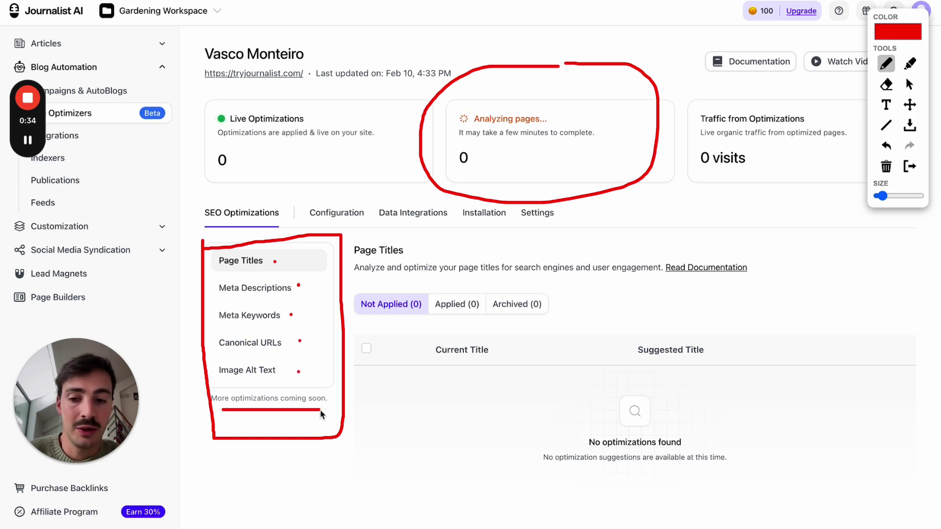
pyautogui.moveTo(264, 445)
pyautogui.mouseDown()
pyautogui.moveTo(251, 456)
pyautogui.moveTo(274, 473)
pyautogui.moveTo(252, 525)
pyautogui.mouseUp()
pyautogui.moveTo(289, 493); pyautogui.dragTo(297, 528)
pyautogui.click(913, 168)
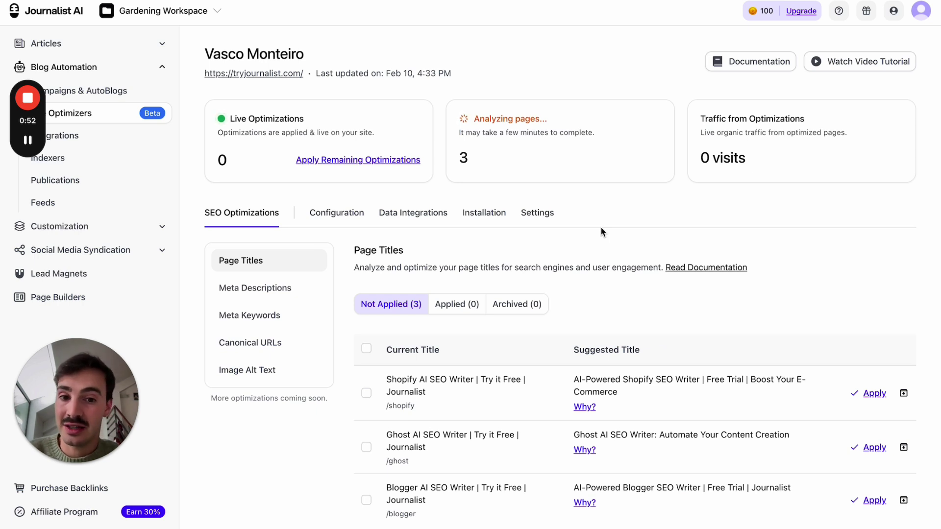
pyautogui.scroll(-2, 601, 228)
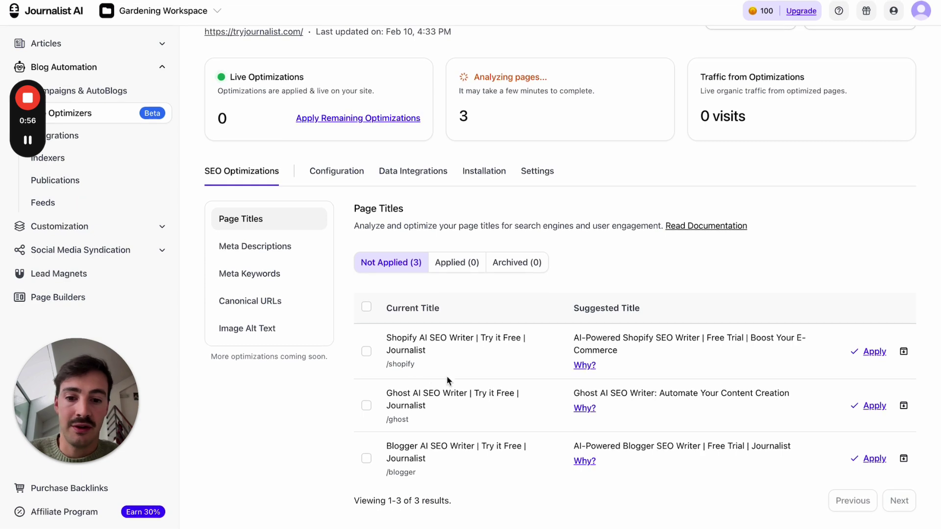
pyautogui.moveTo(415, 365); pyautogui.dragTo(385, 369)
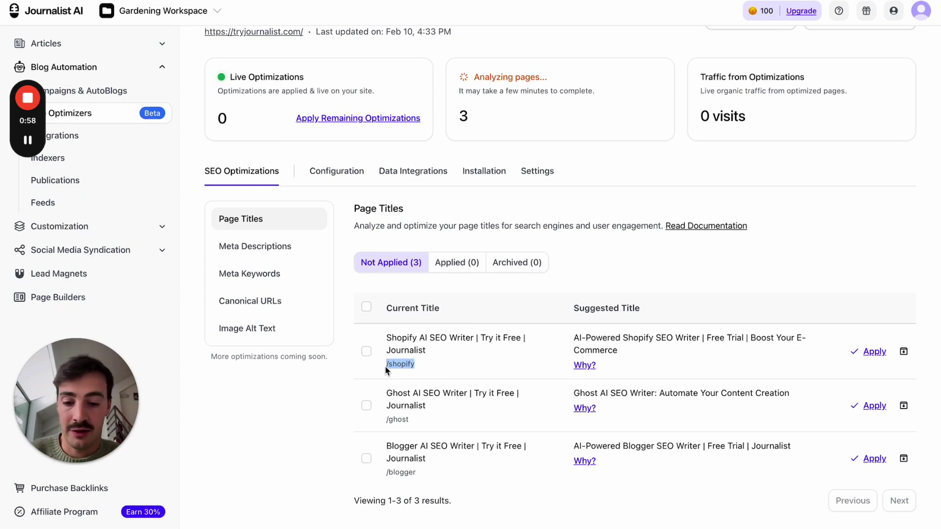
pyautogui.press('super+t')
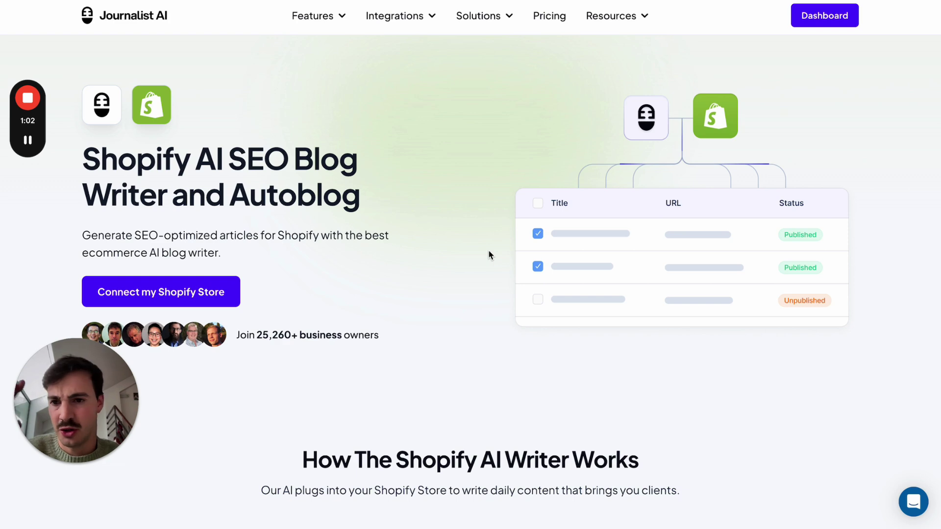
pyautogui.scroll(-15, 488, 254)
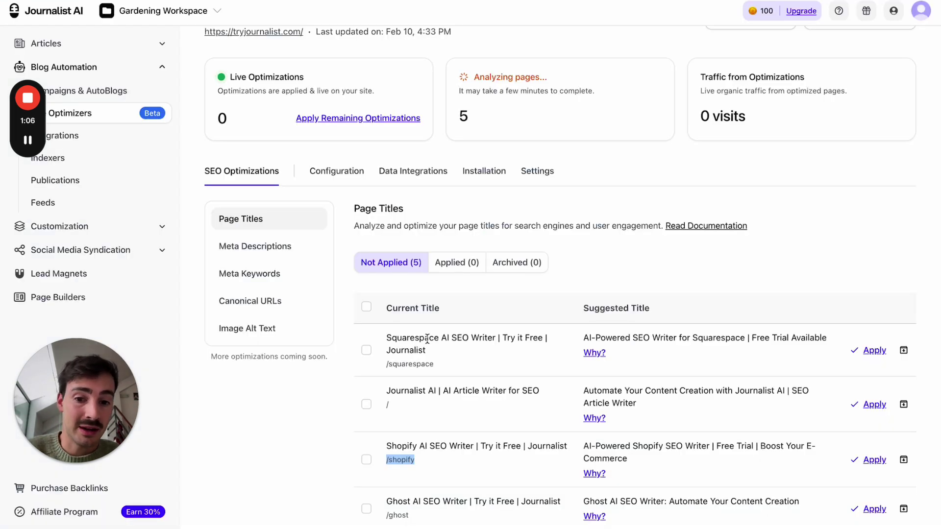
pyautogui.scroll(-2, 398, 342)
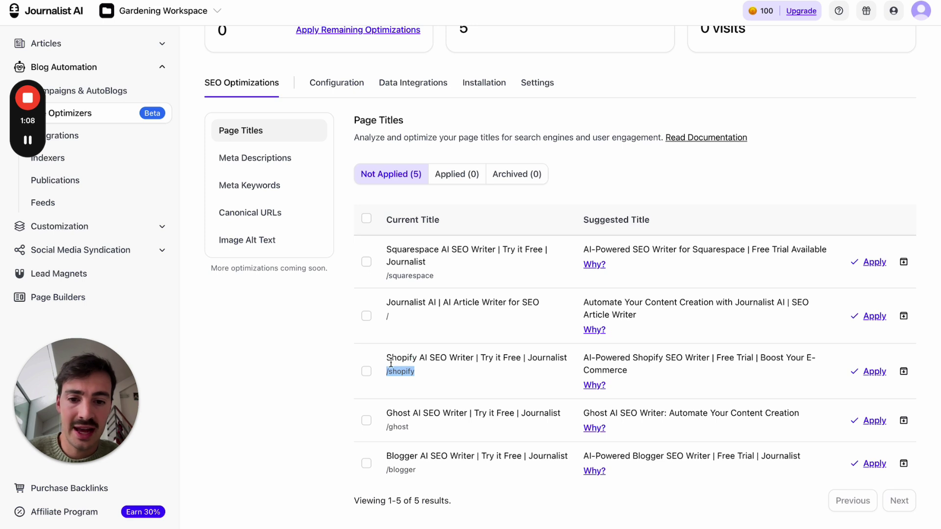
pyautogui.moveTo(392, 358); pyautogui.dragTo(562, 360)
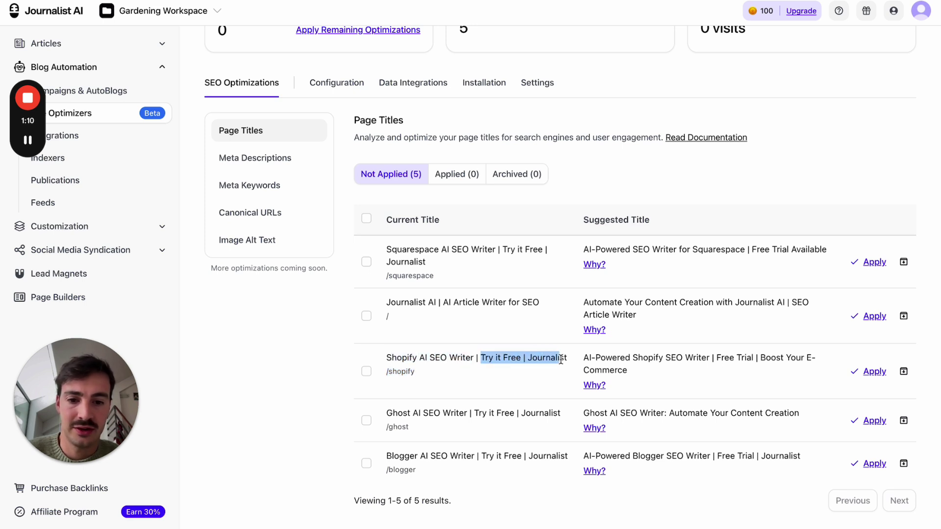
pyautogui.doubleClick(544, 359)
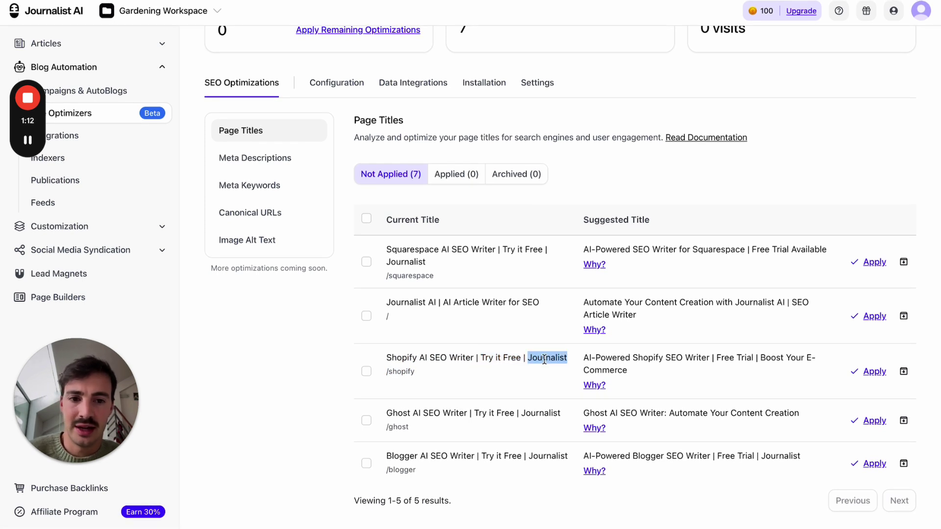
pyautogui.scroll(-3, 539, 411)
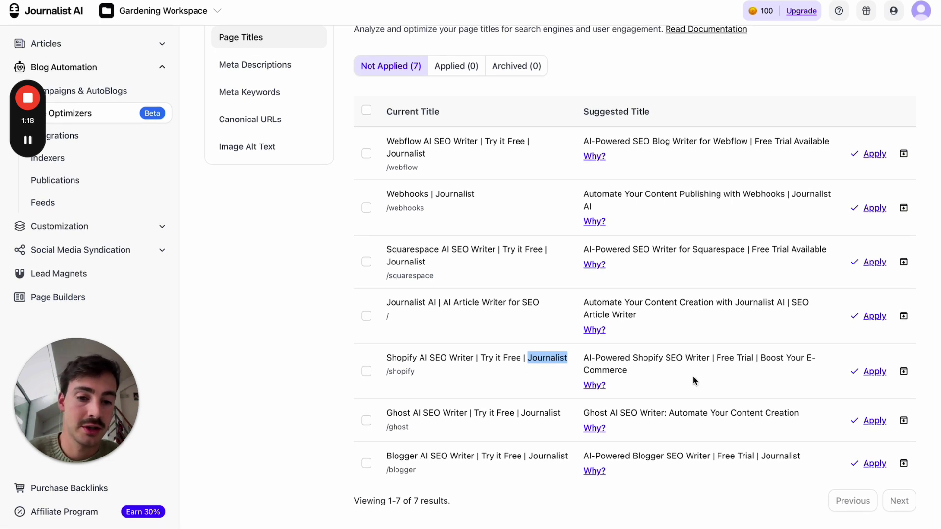
# Step: Open the Explanation popover for the Shopify page title suggestion
pyautogui.click(602, 387)
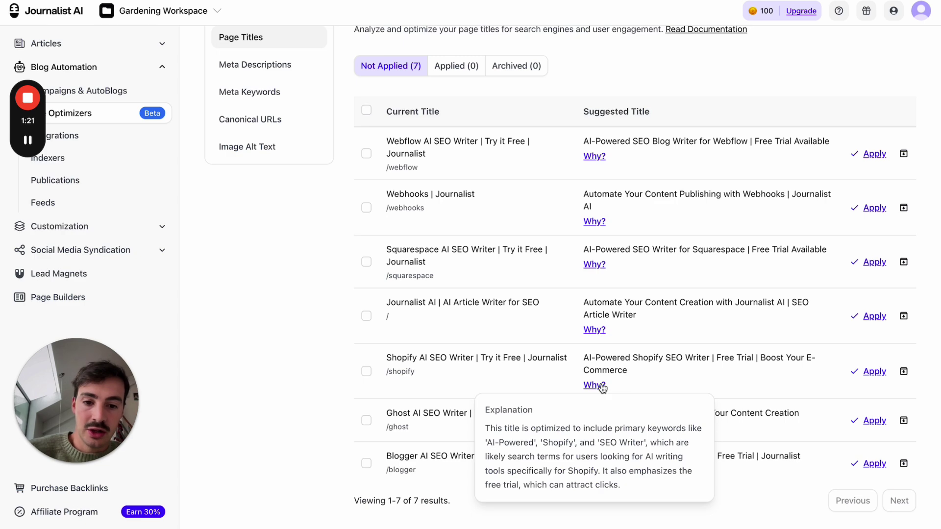
pyautogui.click(602, 387)
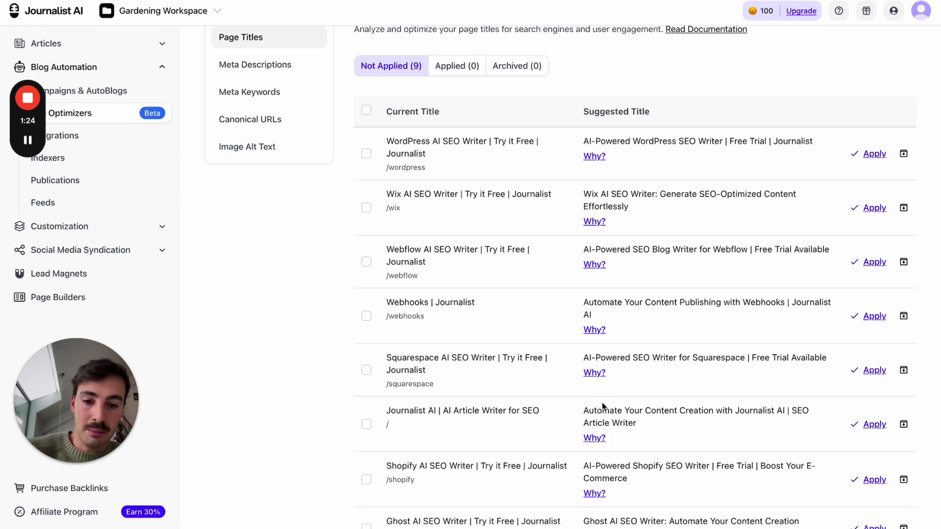
pyautogui.scroll(-3, 603, 406)
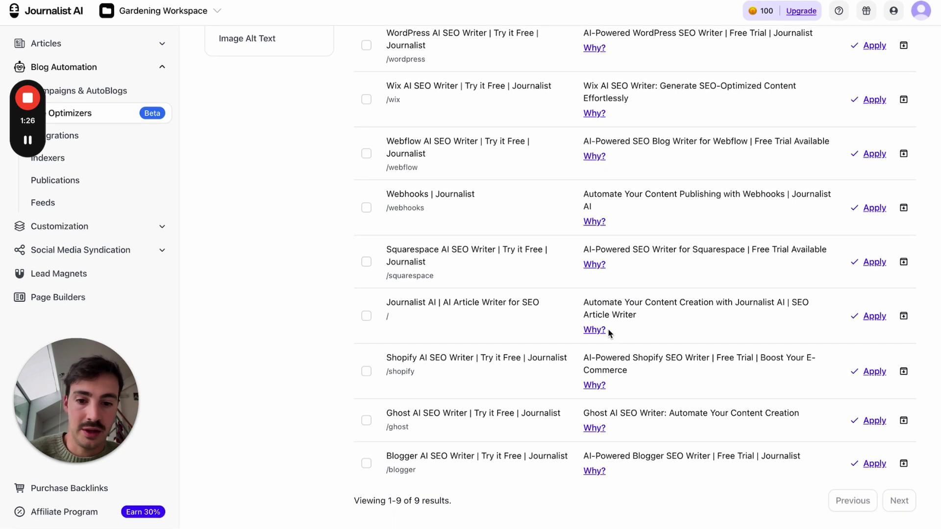
pyautogui.click(605, 389)
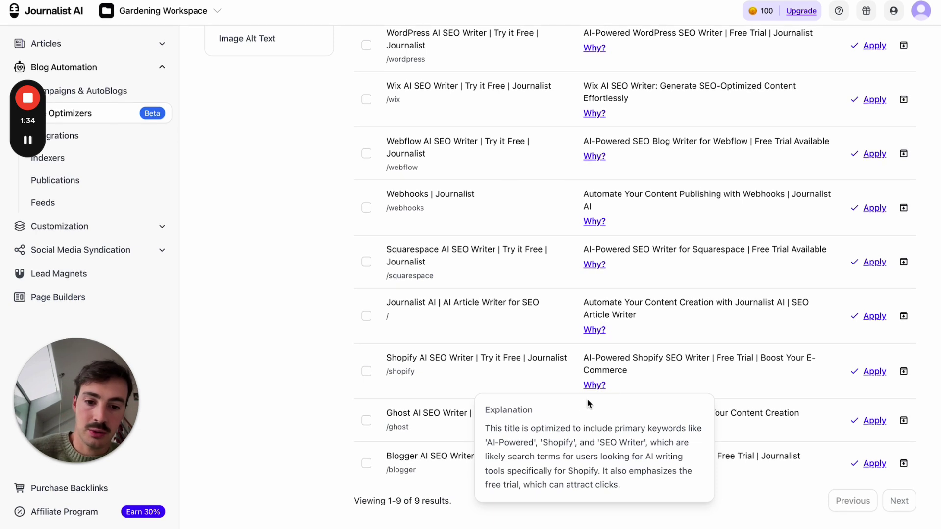
# Step: Highlight the explanation's phrase about attracting clicks, then clear the highlight
pyautogui.scroll(2, 533, 433)
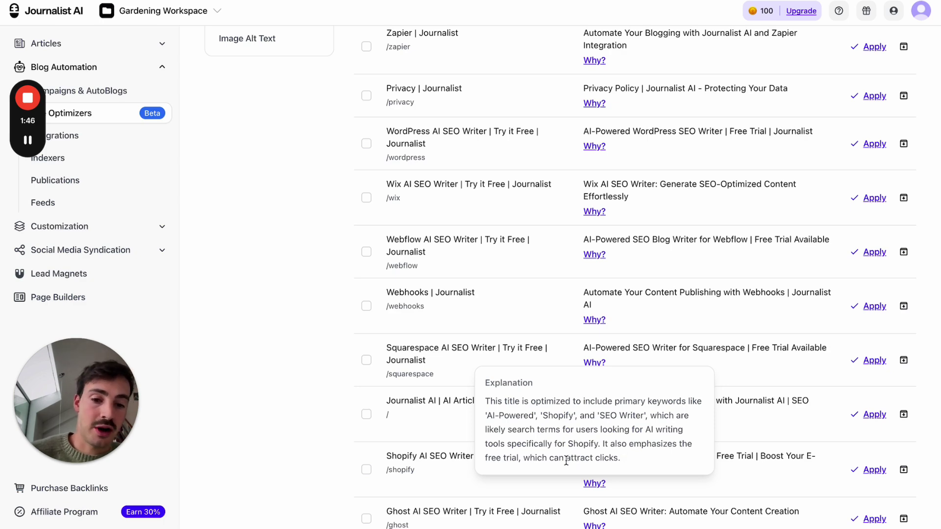
pyautogui.scroll(3, 669, 400)
pyautogui.scroll(-3, 634, 401)
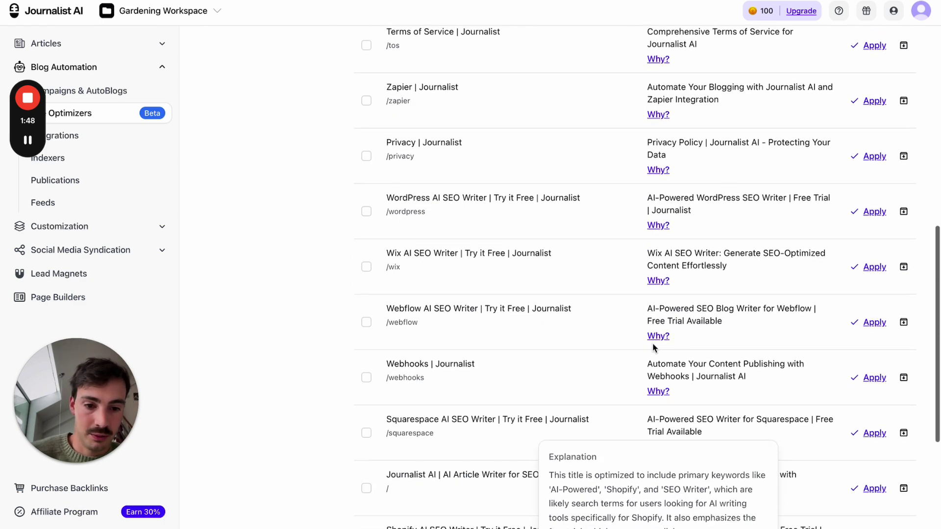
pyautogui.scroll(-3, 643, 372)
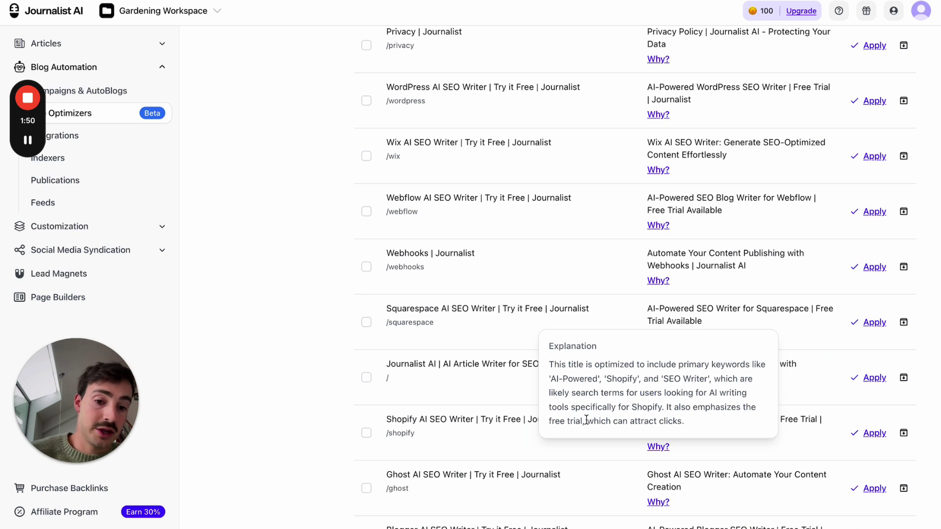
pyautogui.moveTo(589, 422); pyautogui.dragTo(710, 427)
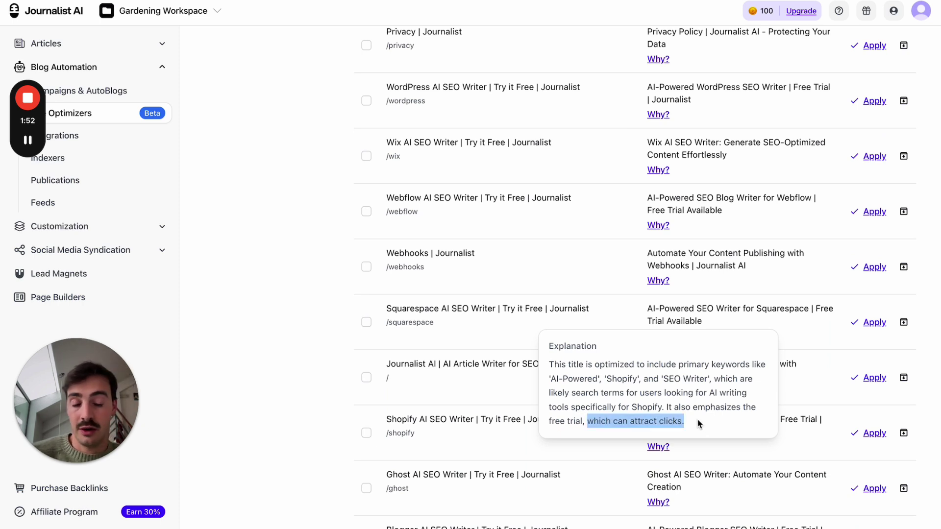
pyautogui.click(699, 423)
# Step: From the Shopify landing page tab, search Google for 'ai writer'
pyautogui.hotkey('ctrl', 'Tab')
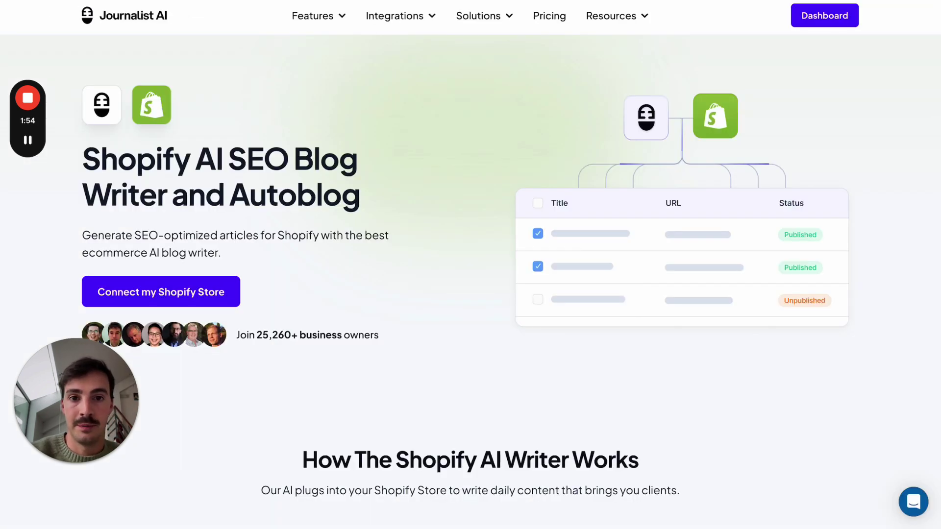
pyautogui.hotkey('ctrl', 'l')
pyautogui.write('ai writer')
pyautogui.press('Return')
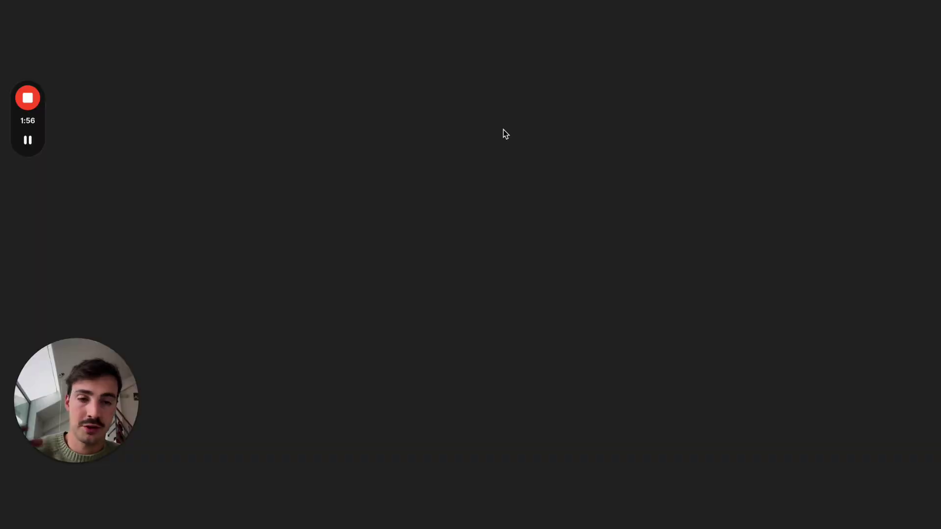
pyautogui.scroll(-1, 466, 202)
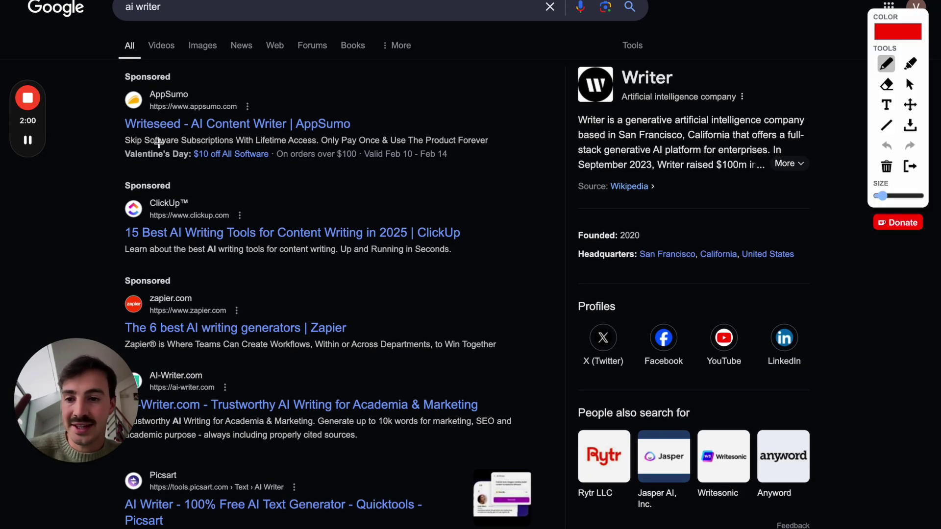
# Step: Mark the Writeseed result with a red stroke, then clear the drawing
pyautogui.moveTo(96, 125)
pyautogui.mouseDown()
pyautogui.moveTo(111, 123)
pyautogui.moveTo(117, 139)
pyautogui.mouseUp()
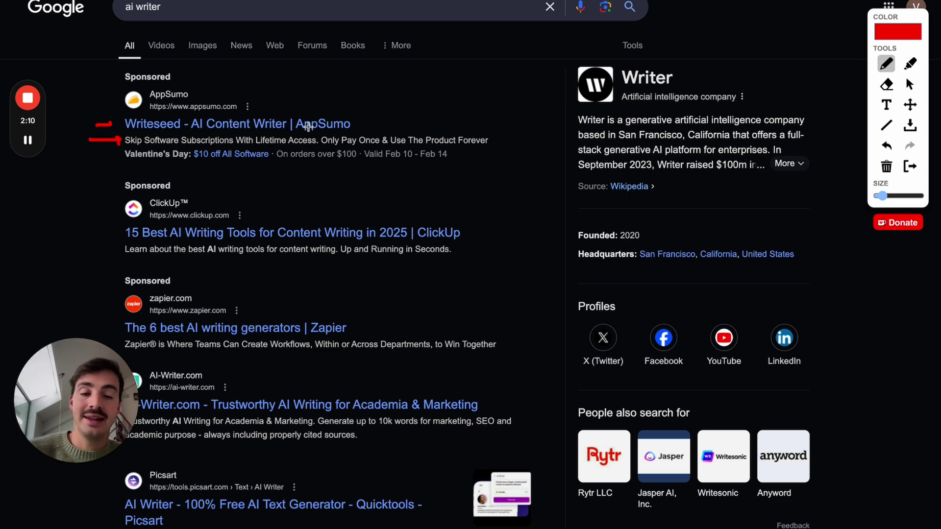
pyautogui.click(910, 176)
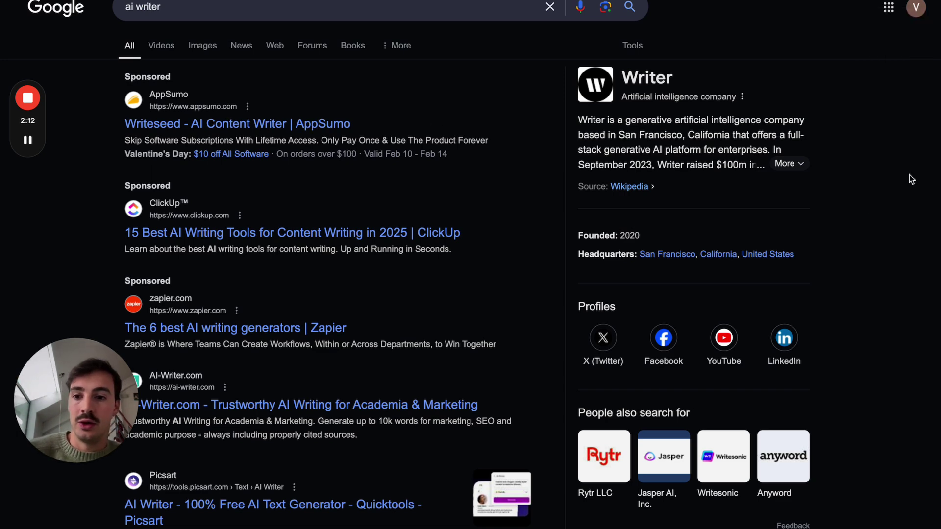
pyautogui.scroll(-2, 393, 204)
pyautogui.scroll(2, 325, 233)
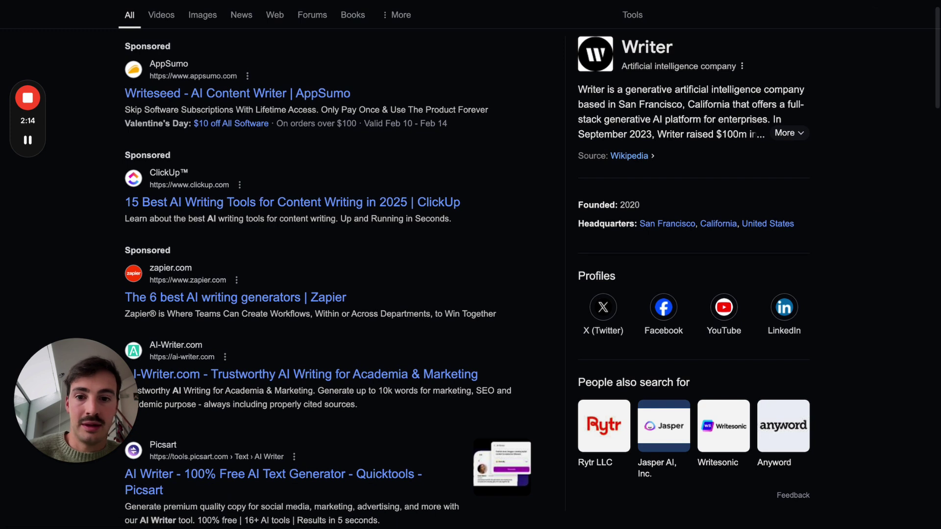
# Step: Circle the Zapier ad and draw an arrow at the ClickUp ad, then clear them
pyautogui.hotkey('alt', 'shift', 'd')
pyautogui.moveTo(368, 302)
pyautogui.mouseDown()
pyautogui.moveTo(168, 320)
pyautogui.moveTo(116, 296)
pyautogui.moveTo(319, 279)
pyautogui.moveTo(369, 308)
pyautogui.mouseUp()
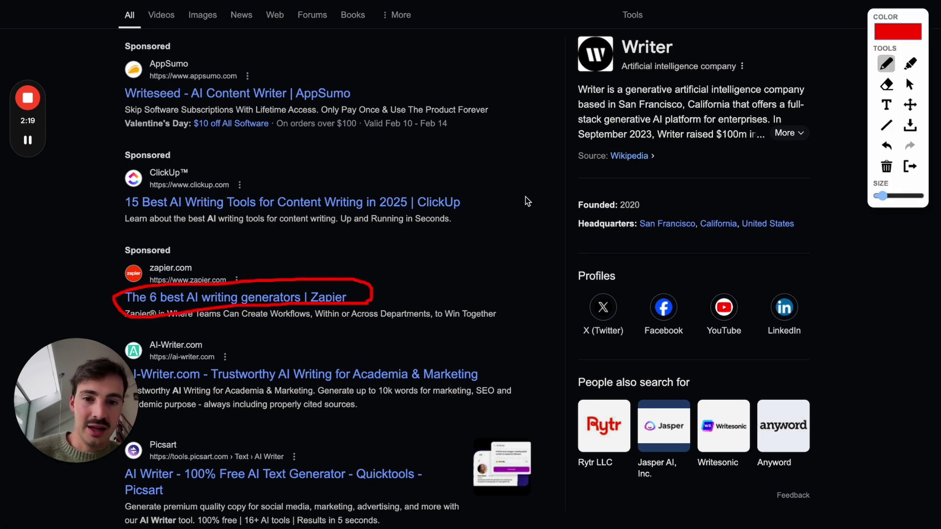
pyautogui.moveTo(531, 196)
pyautogui.mouseDown()
pyautogui.moveTo(480, 198)
pyautogui.moveTo(494, 207)
pyautogui.mouseUp()
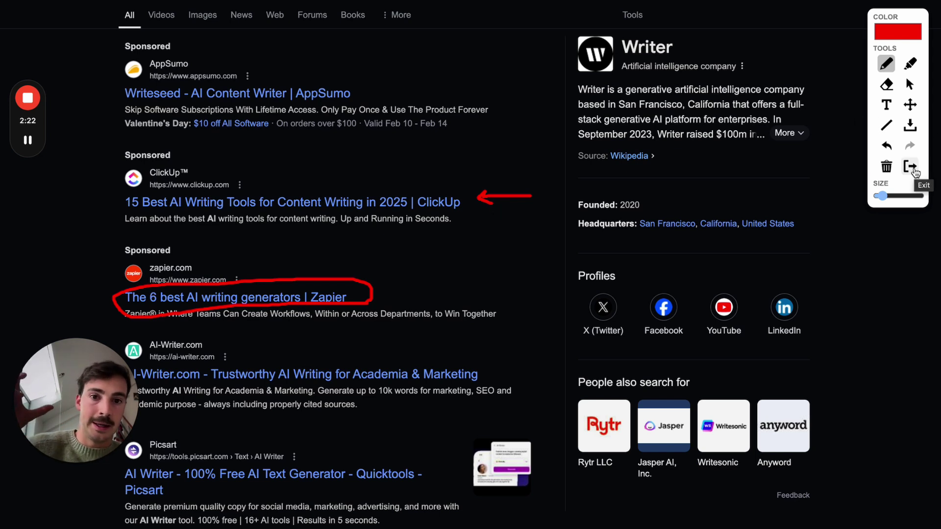
pyautogui.click(914, 172)
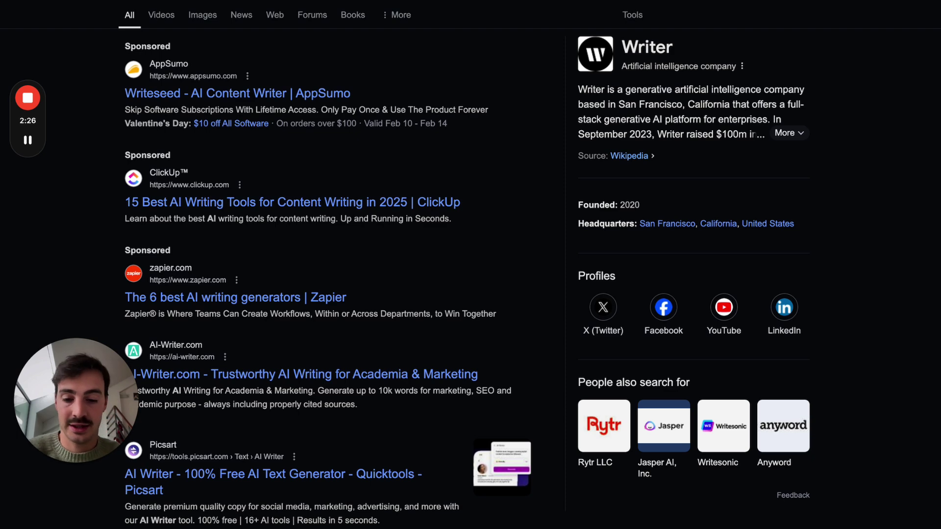
# Step: Search Google for 'dallas plumber' and scroll through the results
pyautogui.hotkey('ctrl', 'l')
pyautogui.write('dall')
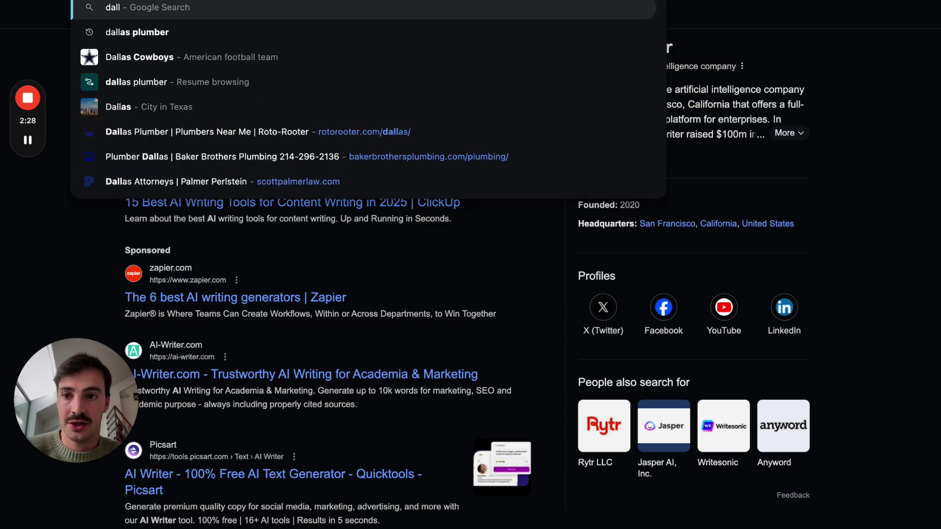
pyautogui.click(315, 34)
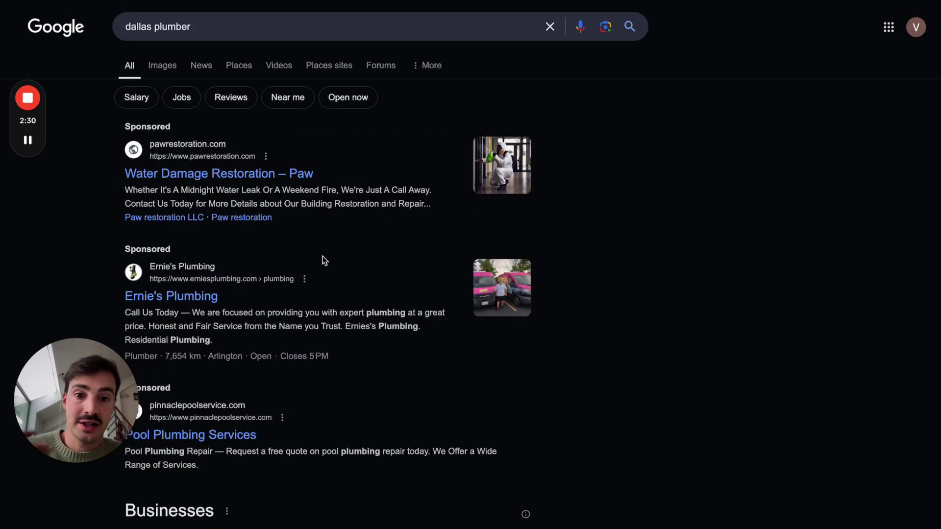
pyautogui.scroll(-20, 721, 188)
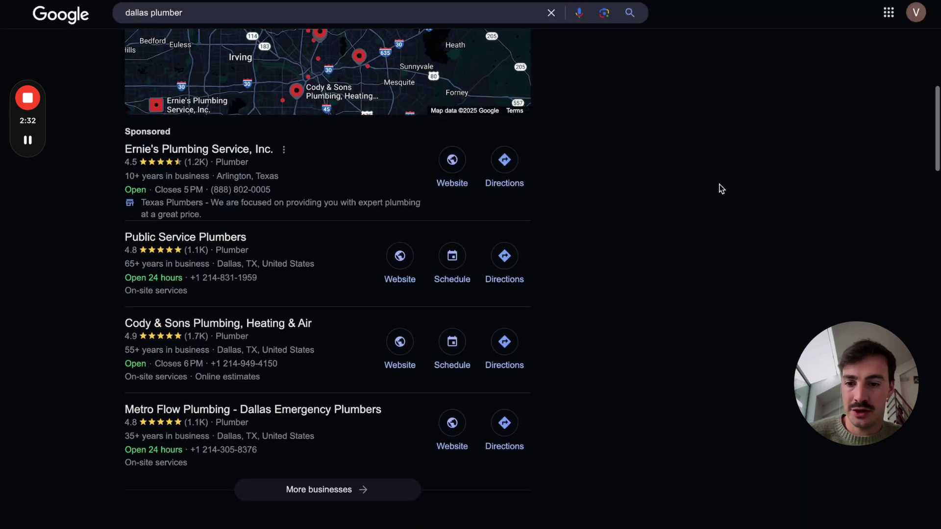
pyautogui.scroll(-8, 721, 189)
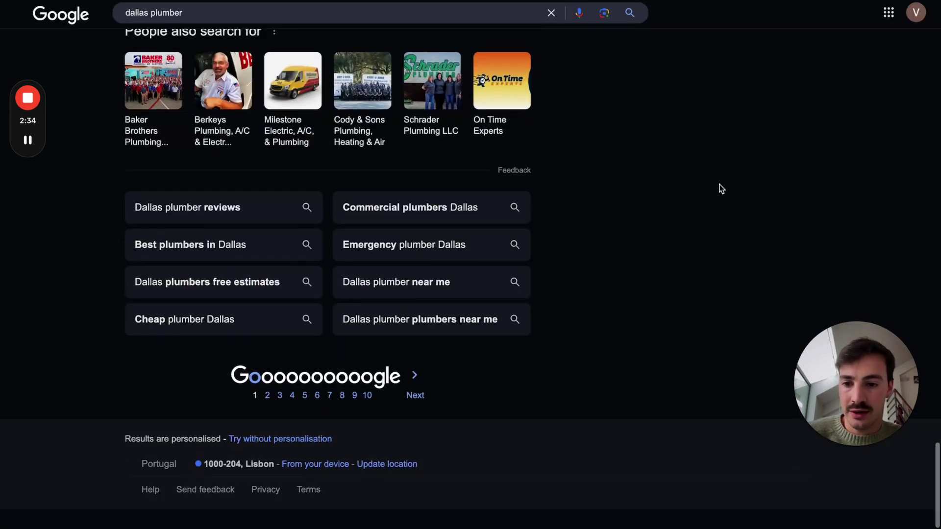
pyautogui.scroll(20, 721, 188)
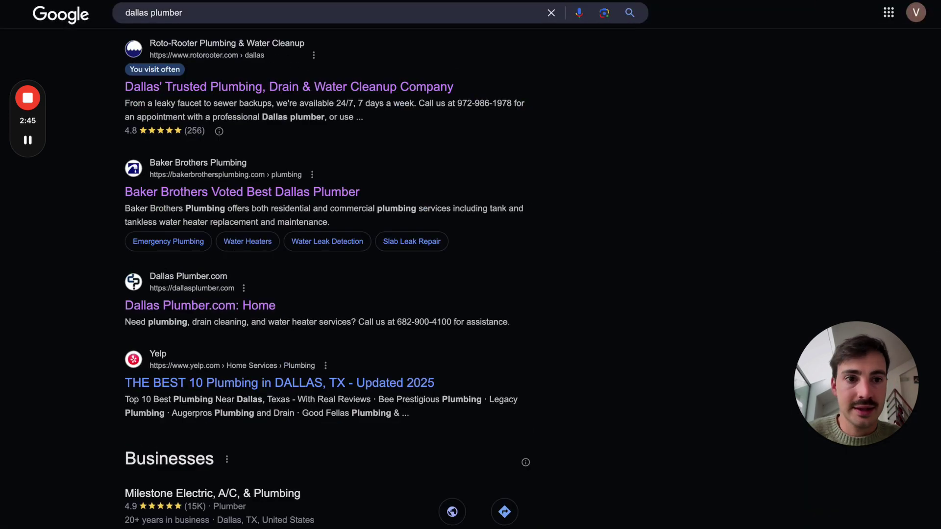
# Step: Annotate the Roto-Rooter result's 4.8-star rating in red, clear it, and return to Journalist AI
pyautogui.hotkey('alt', 'shift', 'd')
pyautogui.moveTo(116, 141)
pyautogui.mouseDown()
pyautogui.moveTo(211, 142)
pyautogui.moveTo(212, 128)
pyautogui.moveTo(146, 122)
pyautogui.moveTo(117, 133)
pyautogui.moveTo(116, 142)
pyautogui.mouseUp()
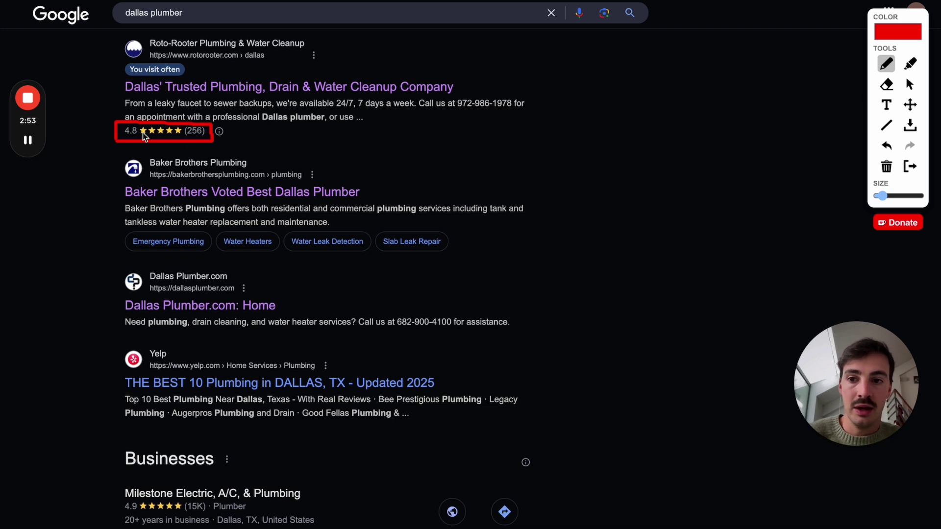
pyautogui.moveTo(65, 109)
pyautogui.mouseDown()
pyautogui.moveTo(95, 108)
pyautogui.moveTo(88, 115)
pyautogui.mouseUp()
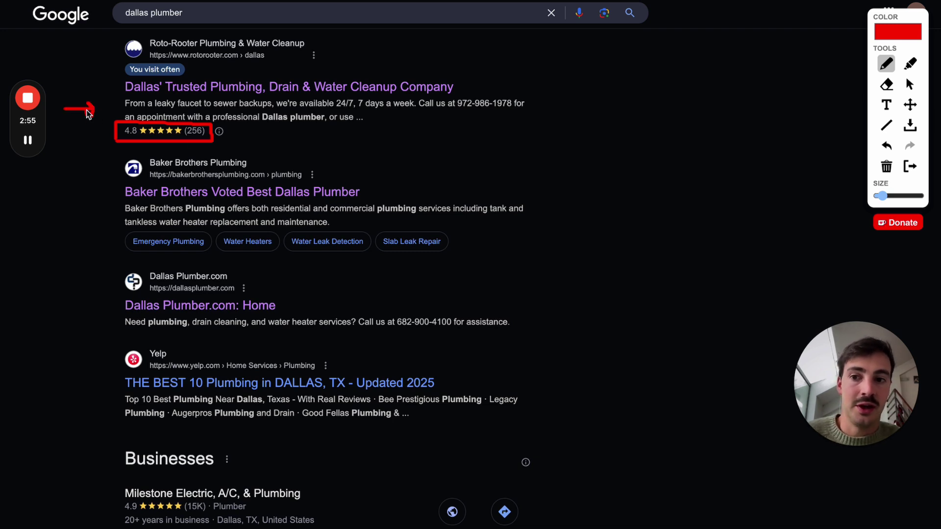
pyautogui.moveTo(101, 36); pyautogui.dragTo(106, 149)
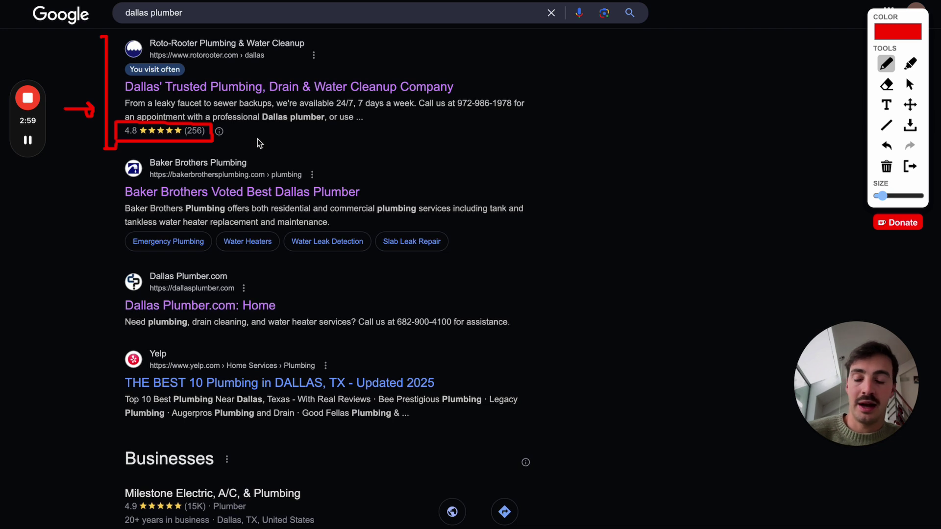
pyautogui.moveTo(254, 137); pyautogui.dragTo(227, 138)
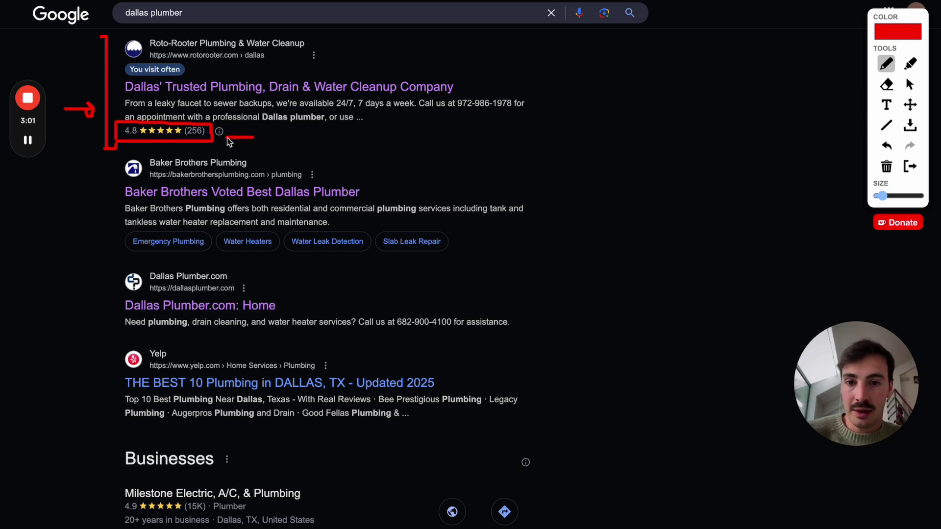
pyautogui.moveTo(484, 87); pyautogui.dragTo(456, 87)
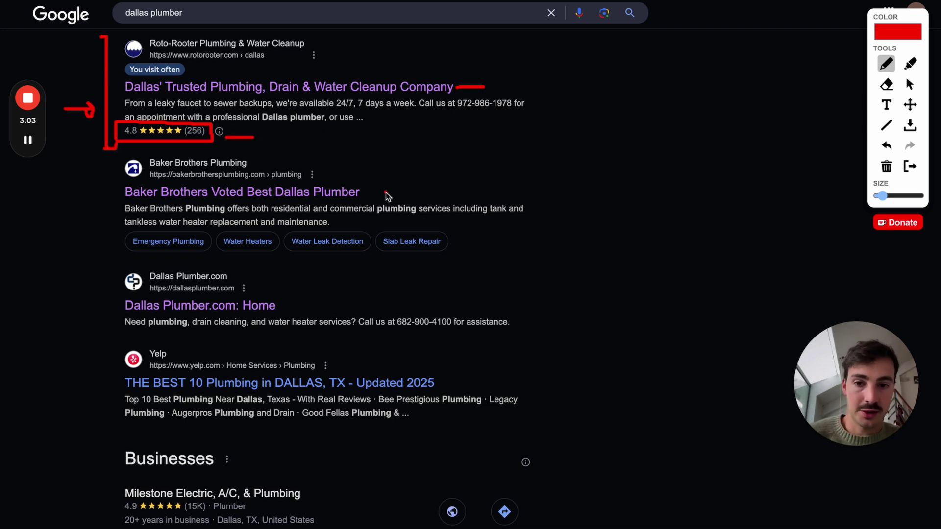
pyautogui.moveTo(387, 192); pyautogui.dragTo(380, 193)
pyautogui.click(915, 168)
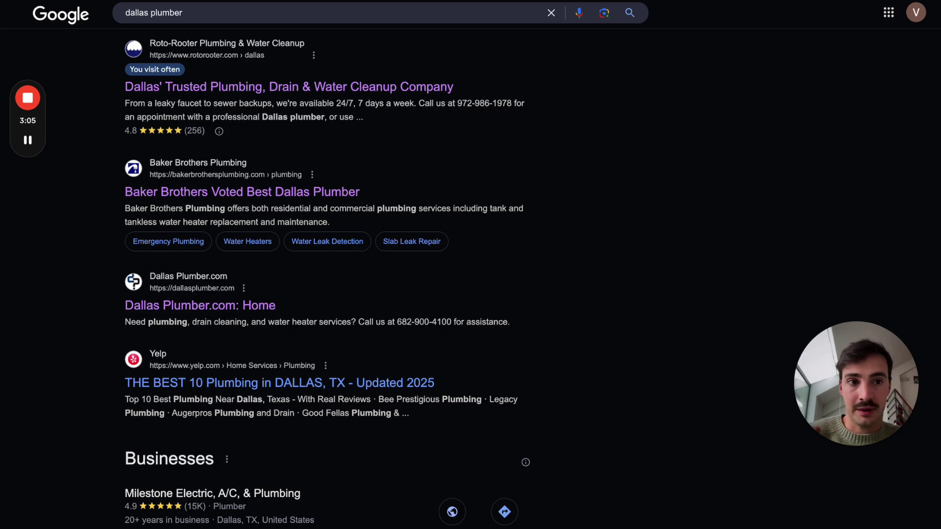
pyautogui.hotkey('ctrl', 'Tab')
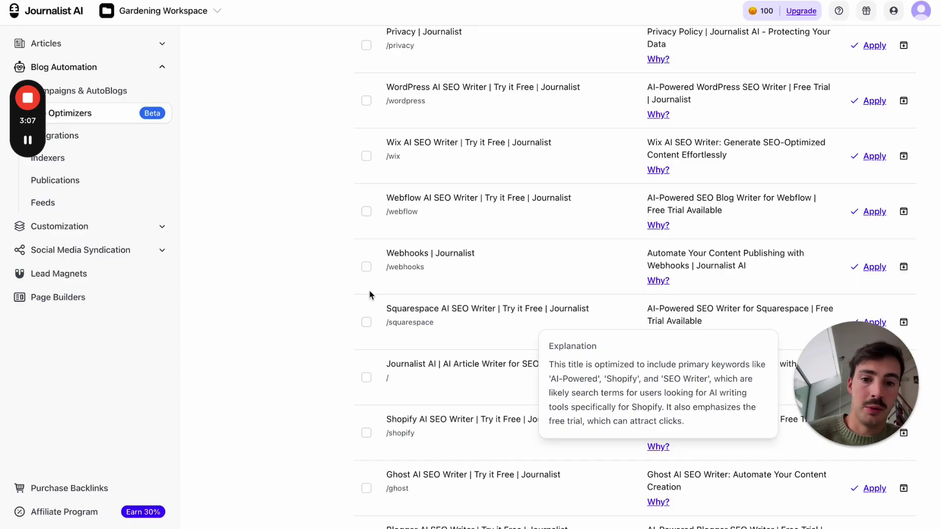
# Step: Apply the title suggestions for the AI SEO Course, AI SEO Agent and article writer pages
pyautogui.scroll(15, 370, 295)
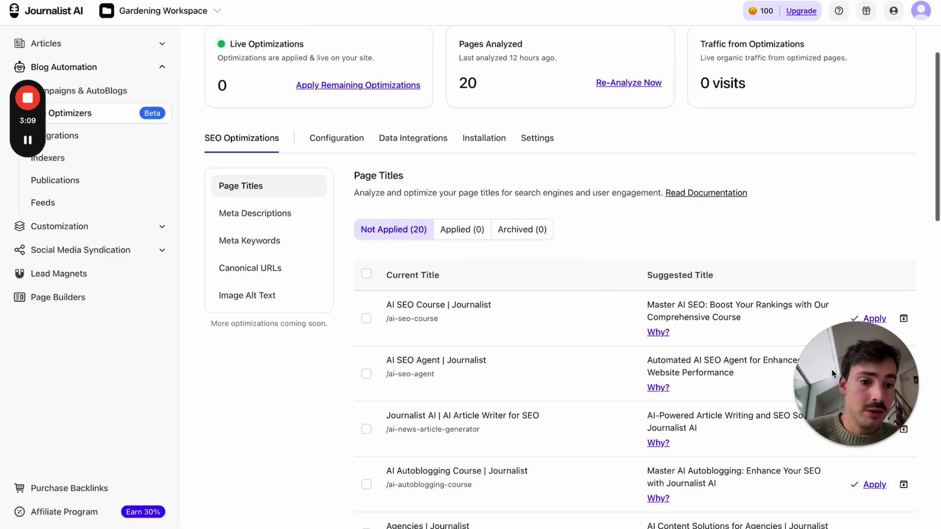
pyautogui.scroll(-3, 630, 304)
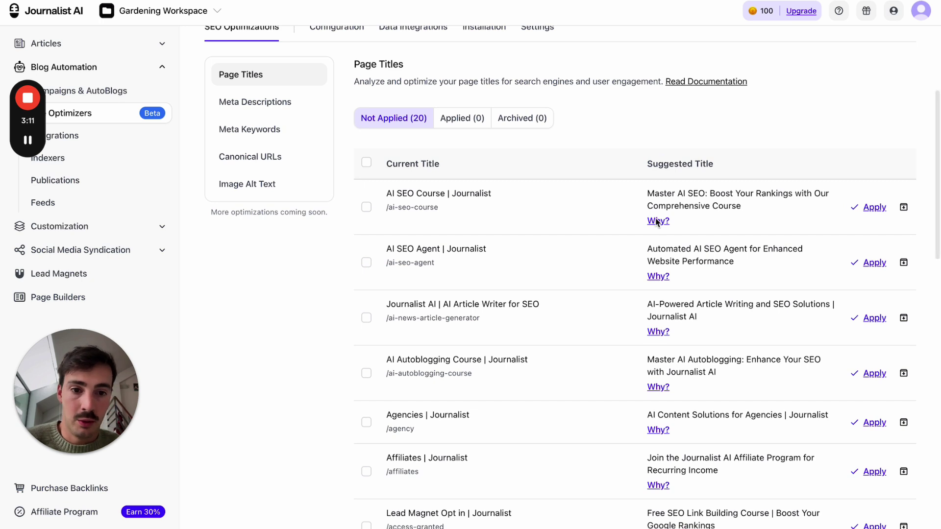
pyautogui.click(366, 207)
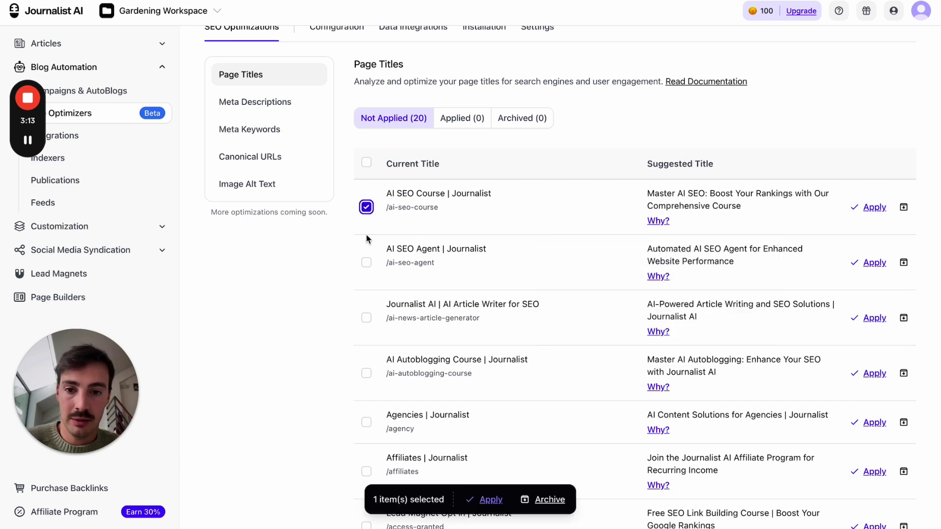
pyautogui.click(366, 262)
pyautogui.click(366, 318)
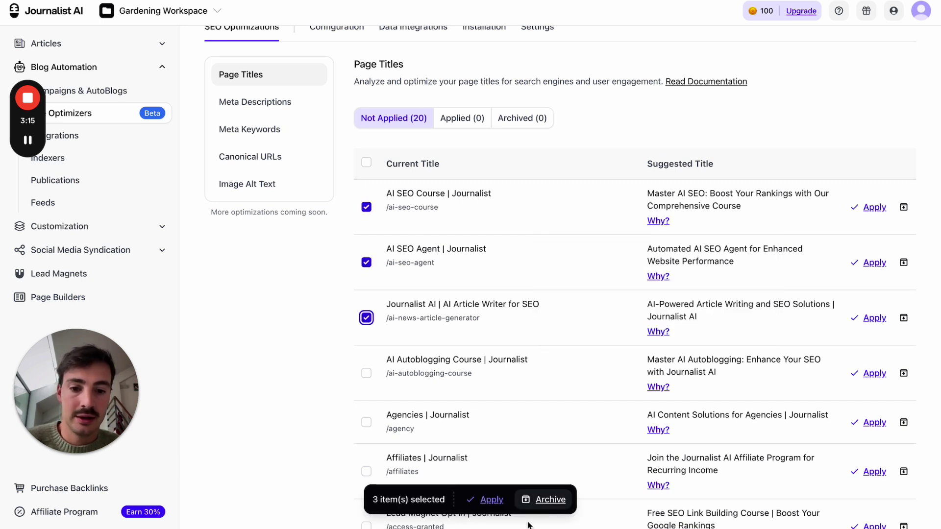
pyautogui.click(499, 501)
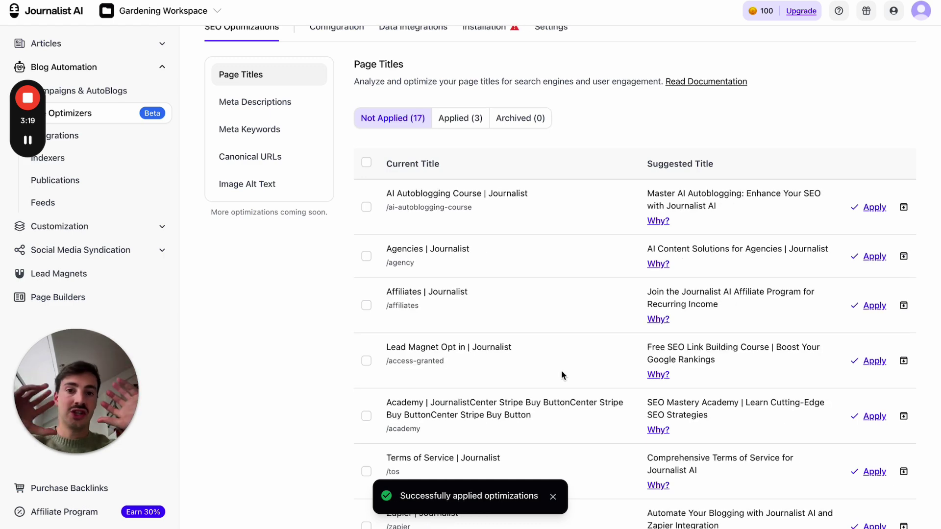
pyautogui.scroll(5, 561, 362)
# Step: View the installation script, then archive the AI Autoblogging Course title suggestion
pyautogui.click(478, 231)
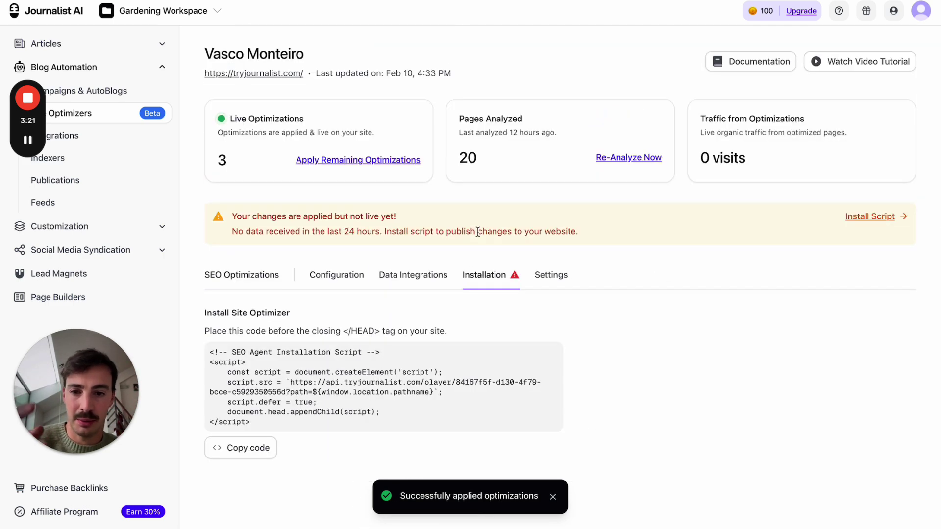
pyautogui.click(265, 288)
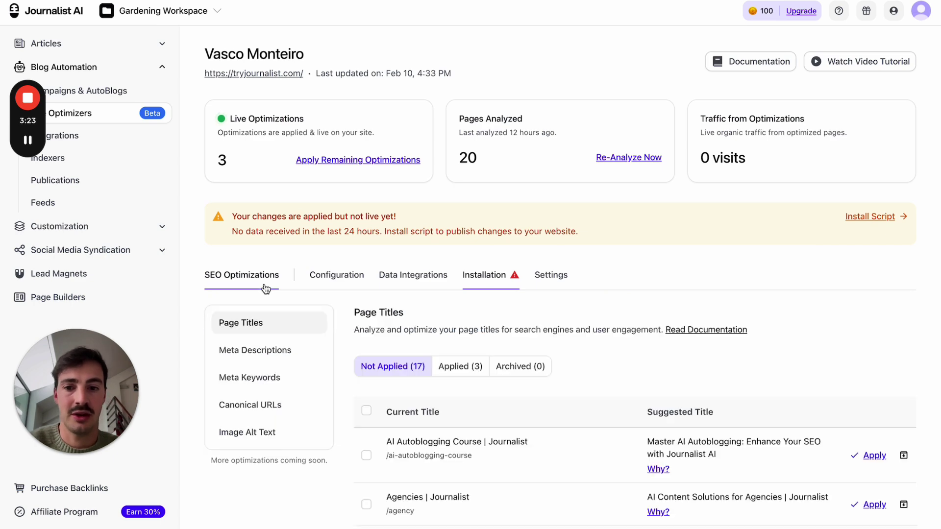
pyautogui.scroll(-7, 660, 295)
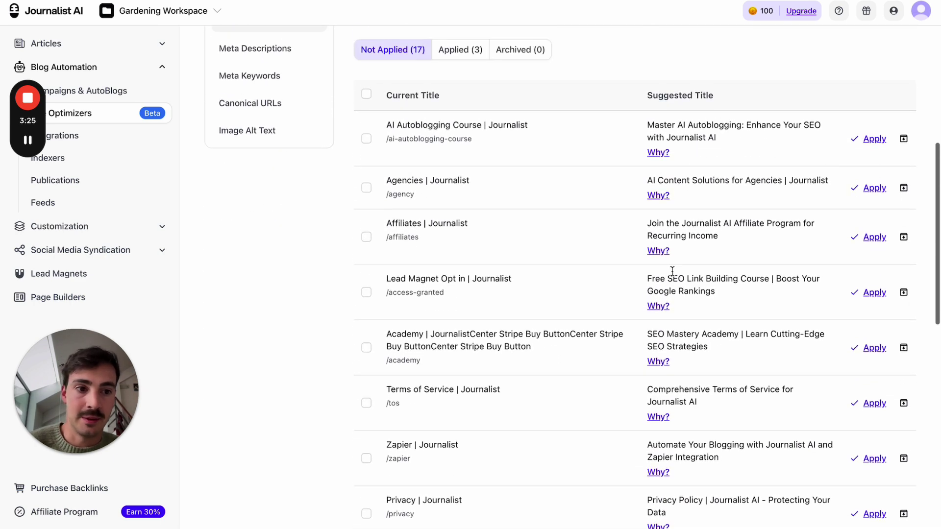
pyautogui.click(904, 140)
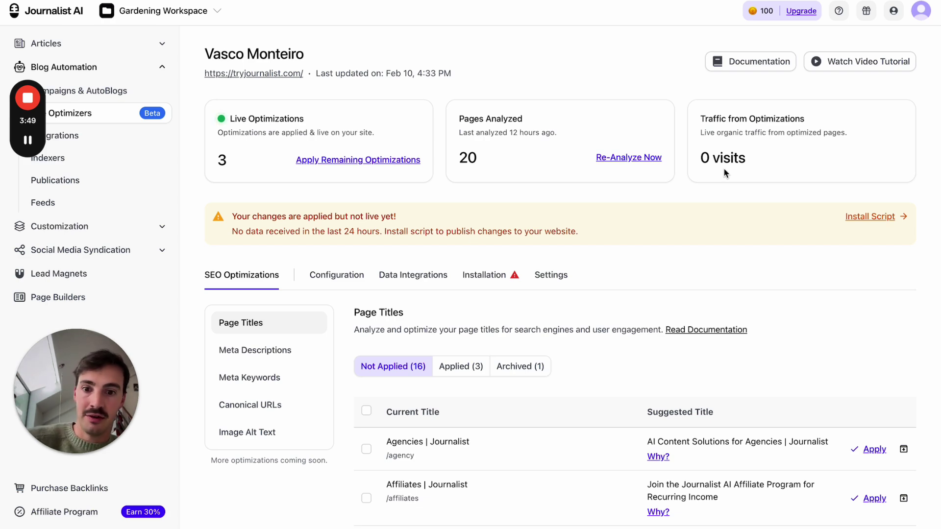
pyautogui.scroll(-3, 726, 172)
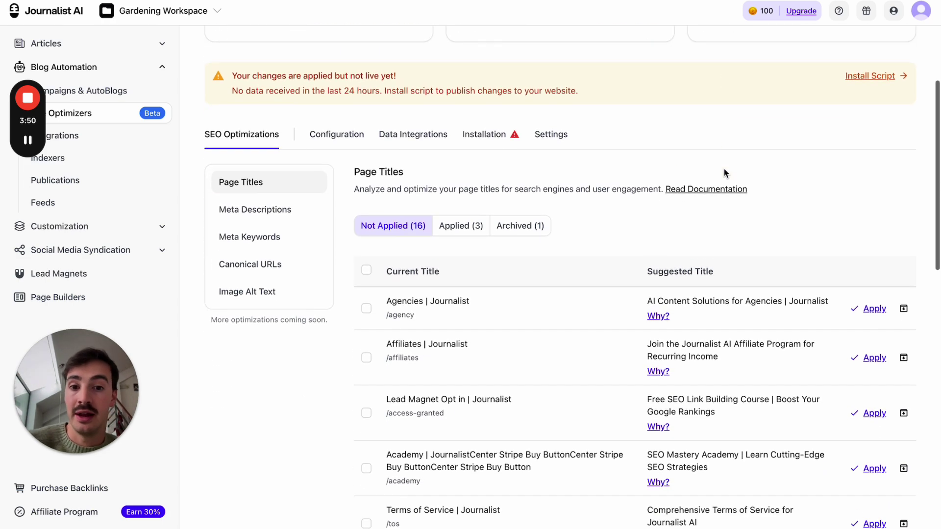
# Step: Show Meta Descriptions and underline four rows' (not found) current descriptions, then clear the marks
pyautogui.click(277, 210)
pyautogui.scroll(-6, 546, 203)
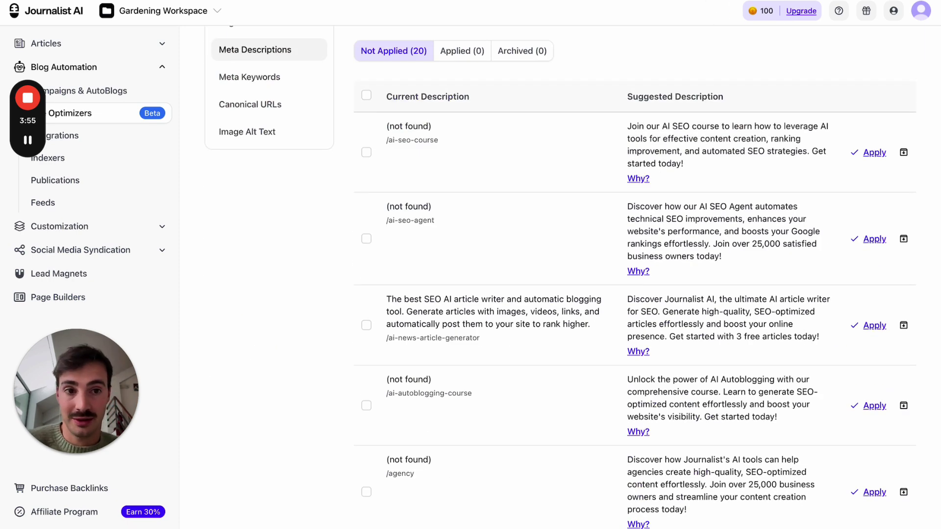
pyautogui.hotkey('alt', 'shift', 'd')
pyautogui.moveTo(457, 130); pyautogui.dragTo(380, 132)
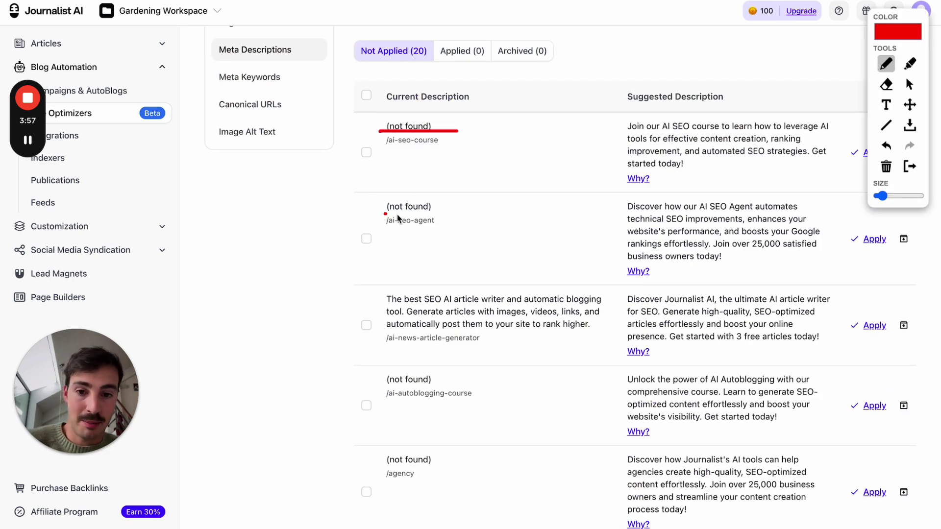
pyautogui.moveTo(384, 214); pyautogui.dragTo(446, 214)
pyautogui.moveTo(384, 388); pyautogui.dragTo(458, 391)
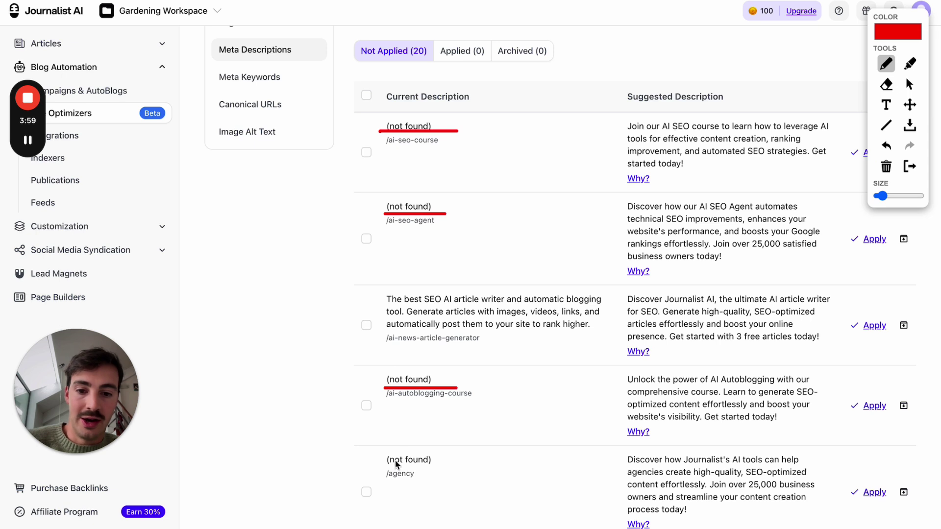
pyautogui.moveTo(381, 466); pyautogui.dragTo(485, 467)
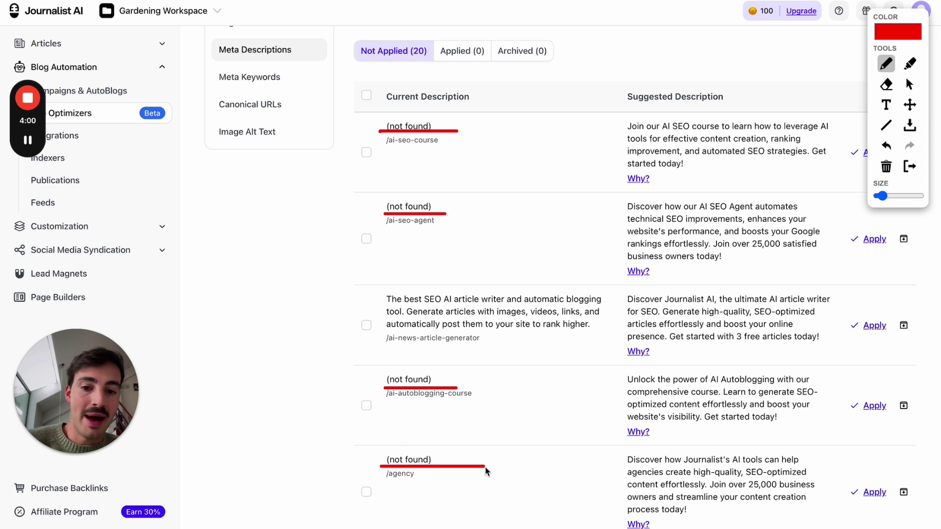
pyautogui.click(910, 166)
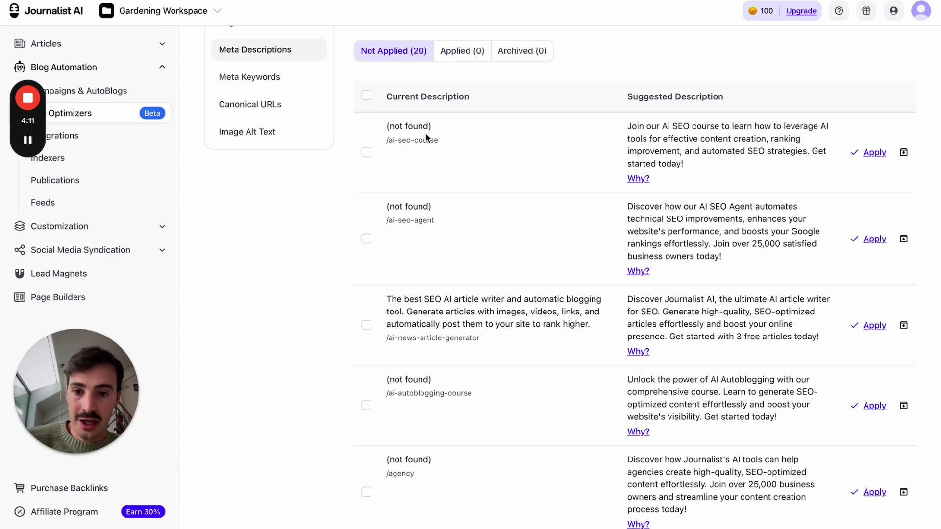
# Step: Select the /ai-seo-course path and start entering a site address in the Google tab
pyautogui.moveTo(391, 140); pyautogui.dragTo(470, 146)
pyautogui.click(386, 143)
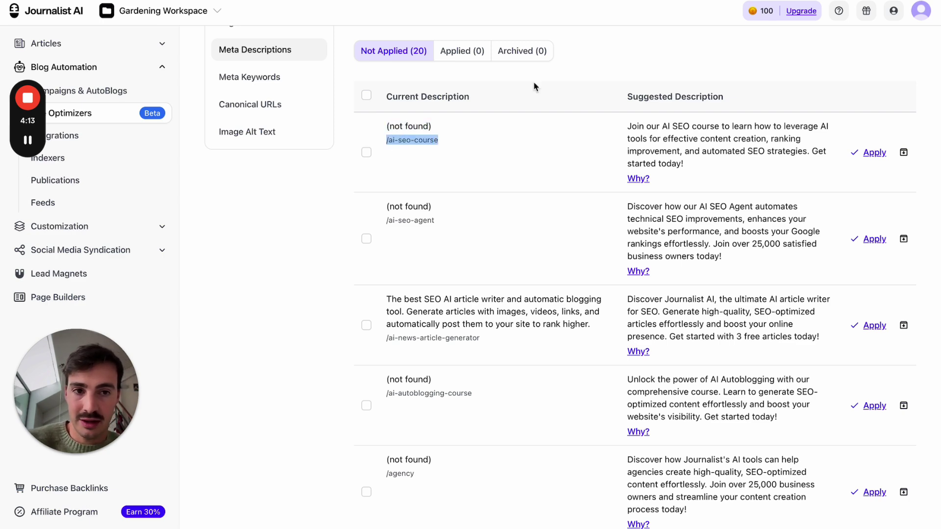
pyautogui.hotkey('ctrl', 'Tab')
pyautogui.hotkey('ctrl', 'l')
# Step: Load tryjournalist.com/ai-seo-course, scroll the course page, then return to the Meta Descriptions view
pyautogui.write('tr')
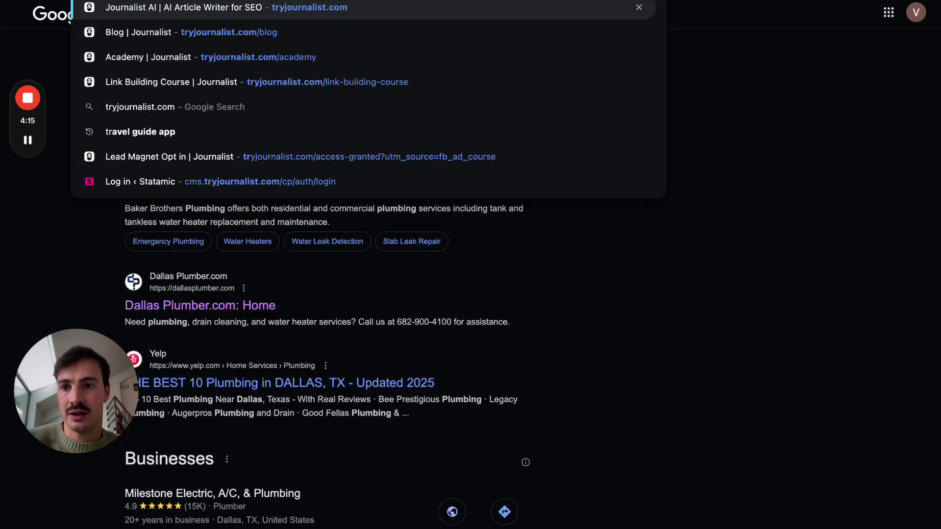
pyautogui.press('Escape')
pyautogui.hotkey('ctrl', 'Tab')
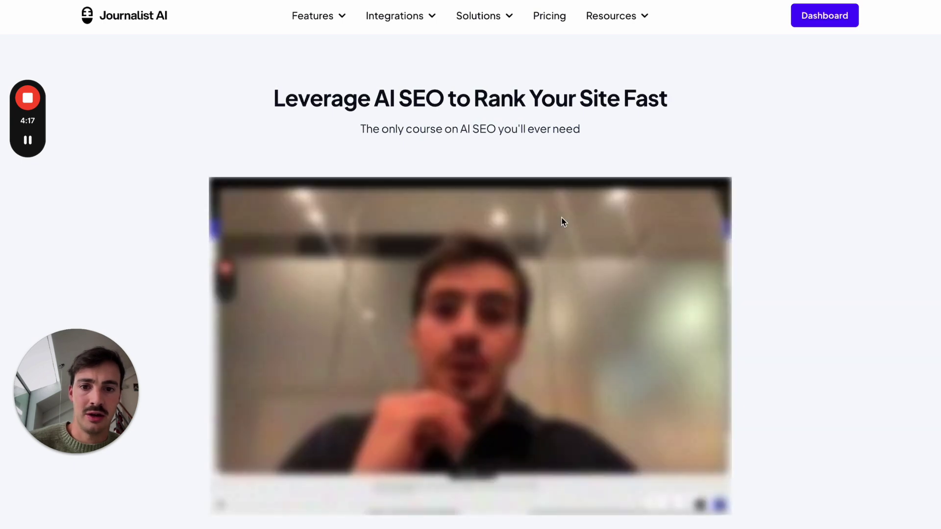
pyautogui.scroll(-8, 561, 217)
pyautogui.scroll(5, 561, 218)
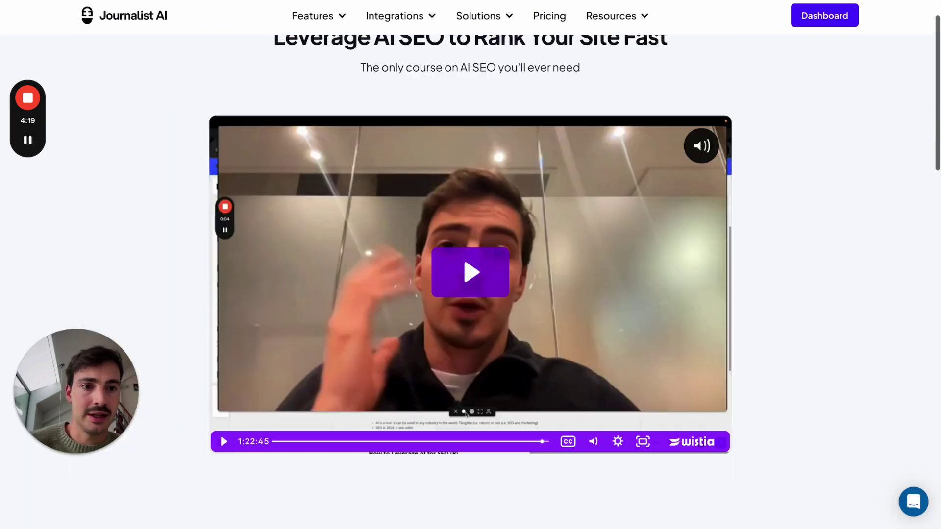
pyautogui.hotkey('ctrl', 'Tab')
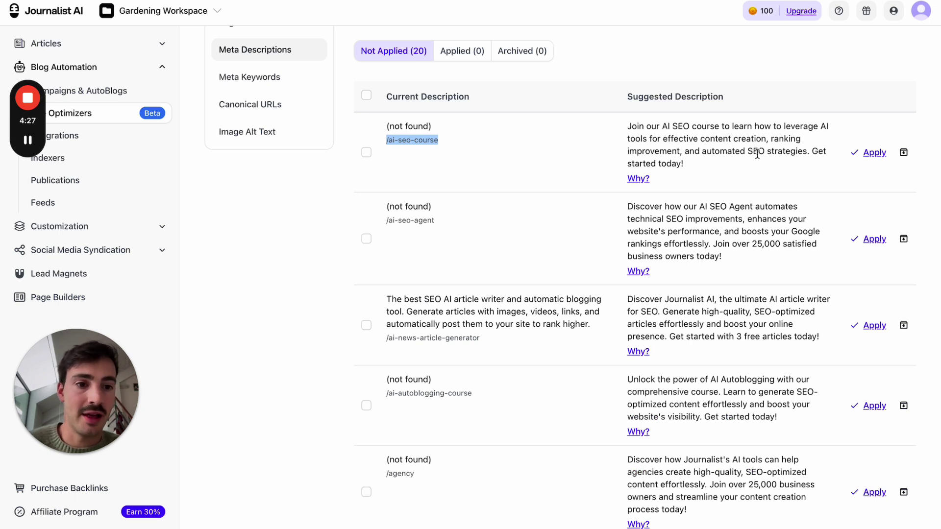
pyautogui.click(730, 151)
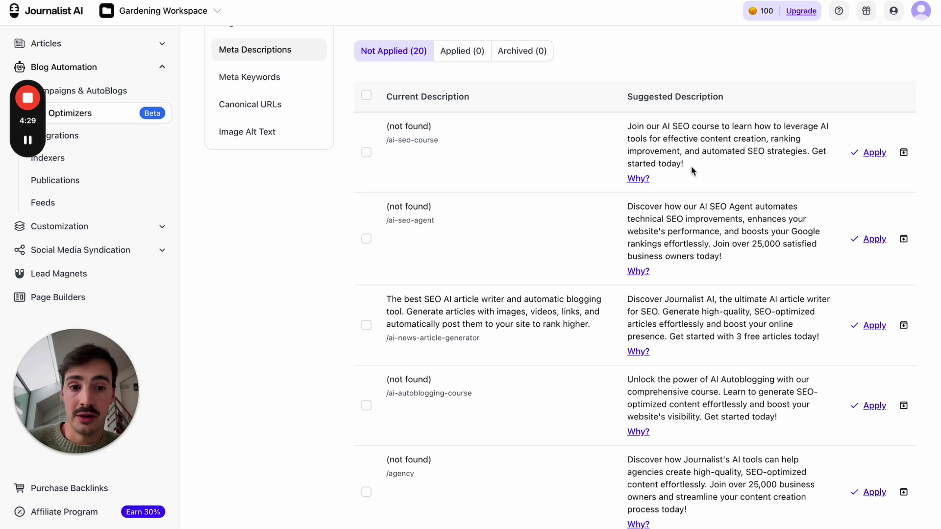
pyautogui.moveTo(639, 179)
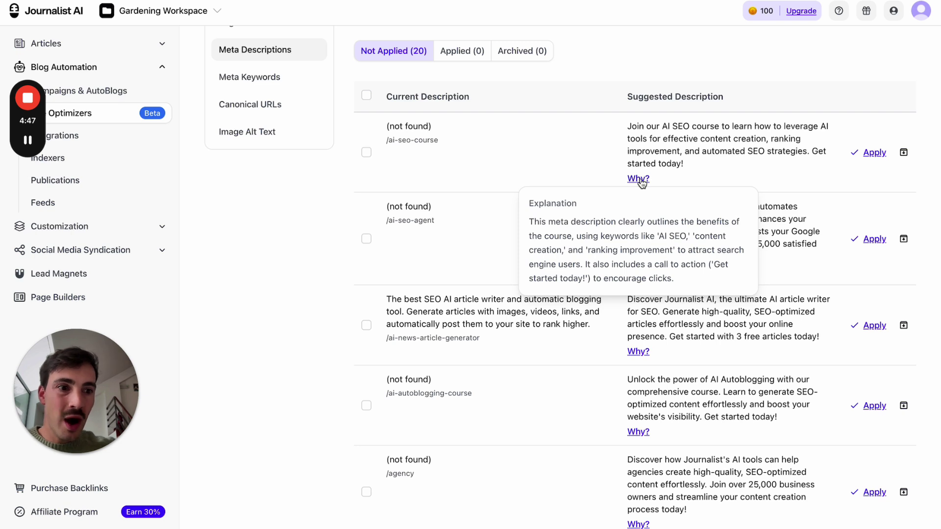
pyautogui.moveTo(652, 123); pyautogui.dragTo(720, 167)
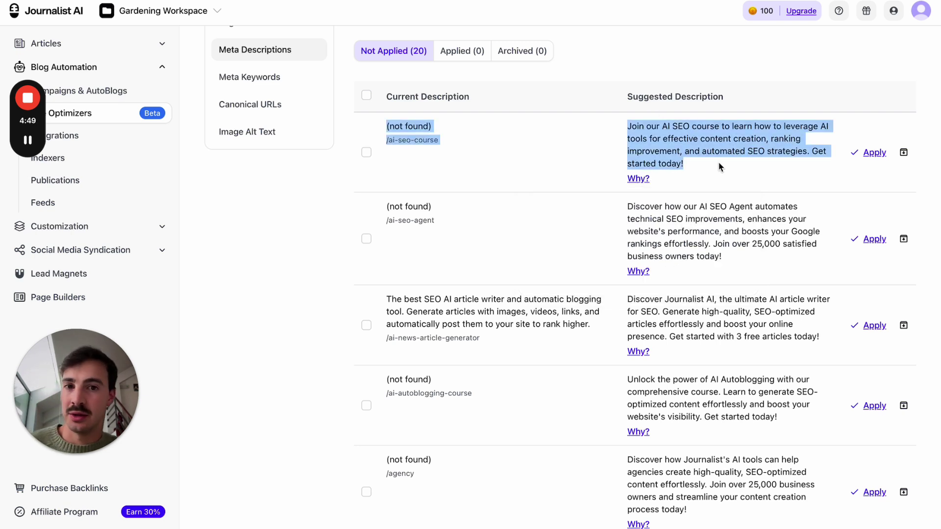
pyautogui.scroll(3, 607, 166)
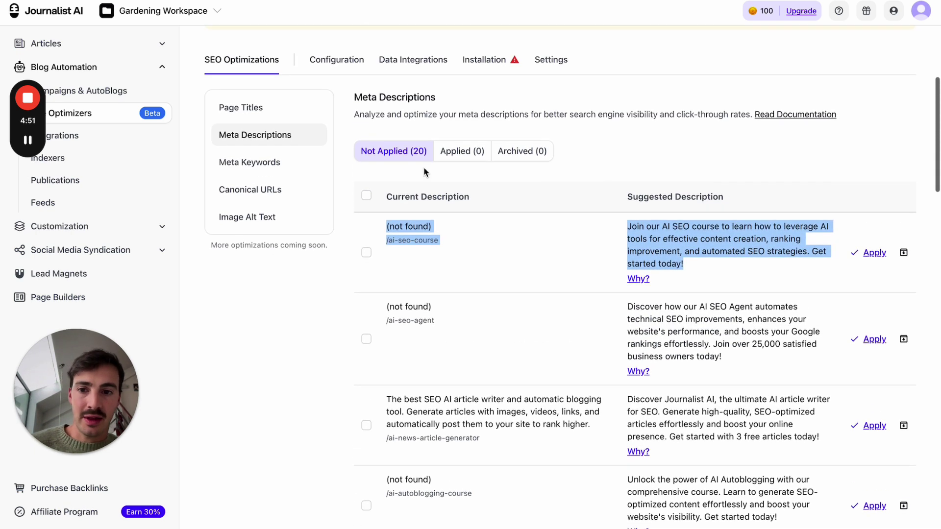
# Step: Show the Meta Keywords suggestions and inspect the first row's suggested keywords
pyautogui.click(294, 166)
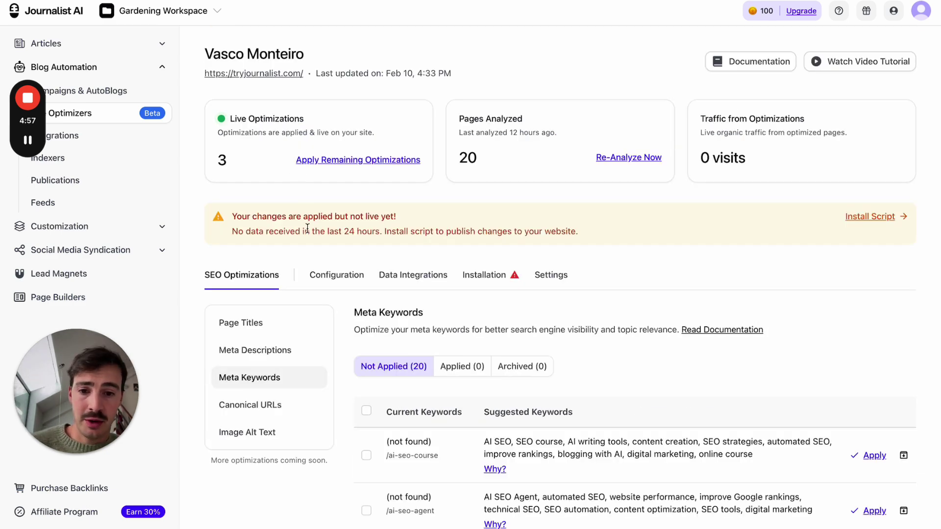
pyautogui.scroll(-3, 307, 229)
pyautogui.scroll(-4, 307, 229)
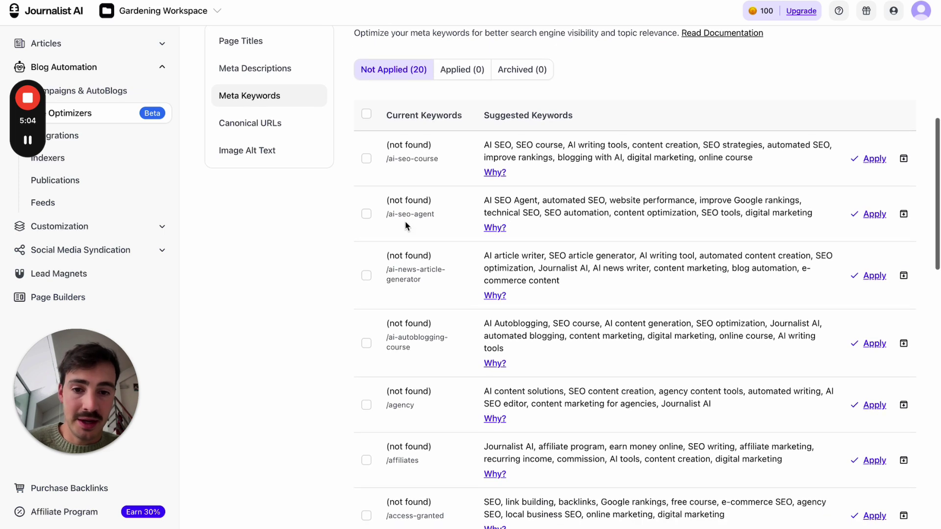
pyautogui.moveTo(520, 145); pyautogui.dragTo(595, 147)
pyautogui.click(478, 148)
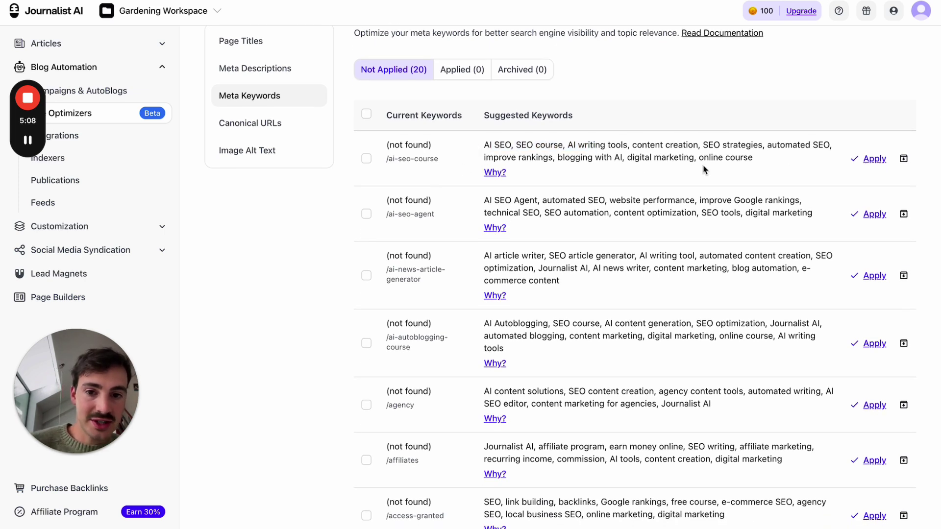
# Step: Read the first row's keyword explanation and (not found) current keywords, then tick and untick it
pyautogui.click(488, 175)
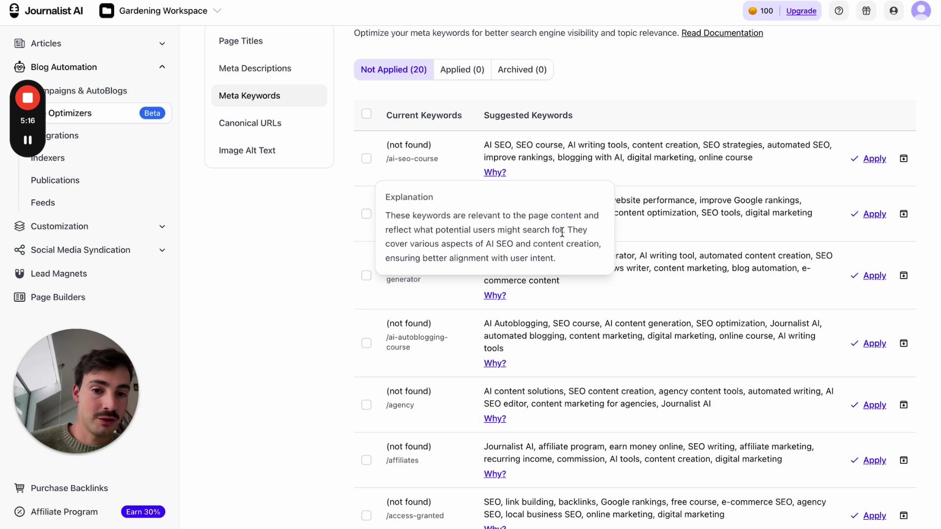
pyautogui.moveTo(561, 230); pyautogui.dragTo(385, 218)
pyautogui.tripleClick(550, 155)
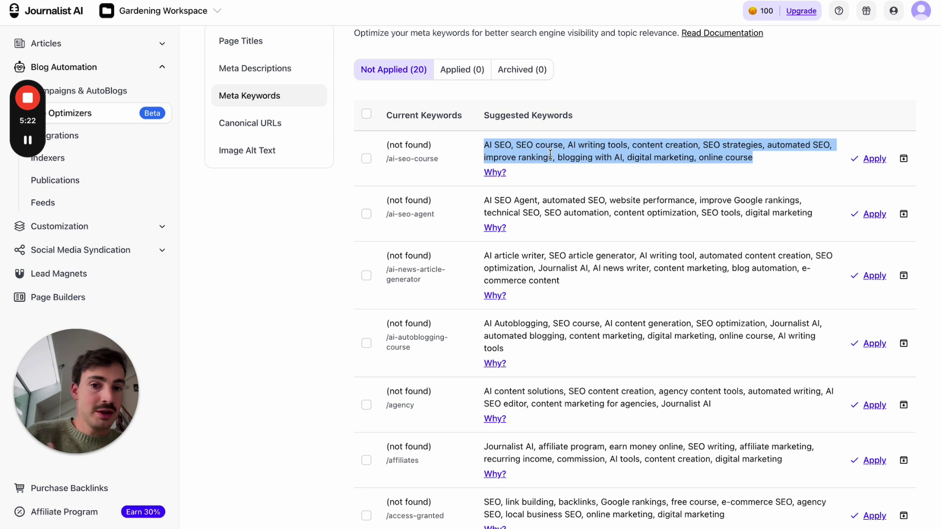
pyautogui.tripleClick(395, 145)
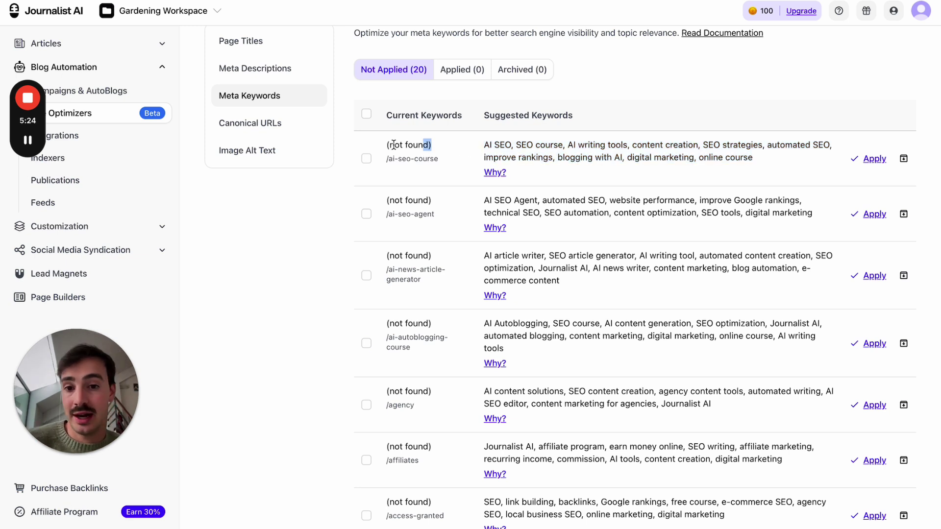
pyautogui.click(367, 158)
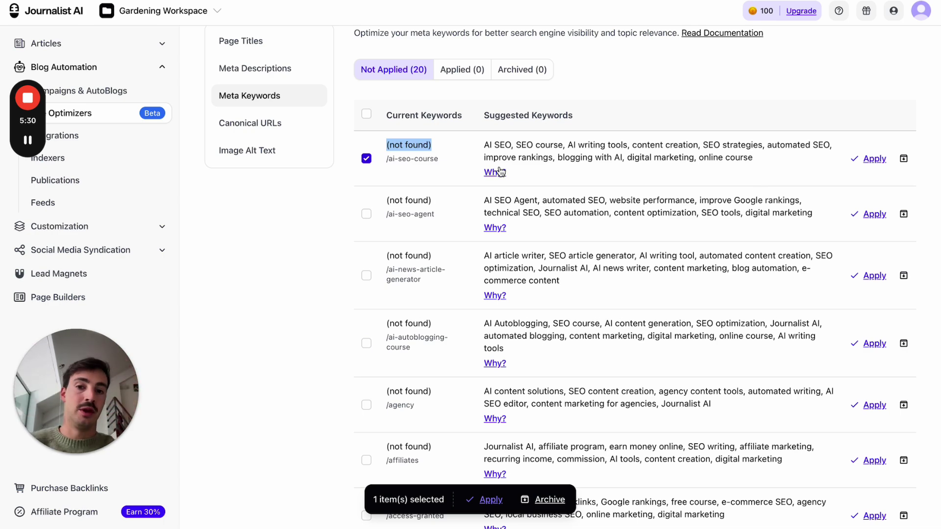
pyautogui.click(367, 158)
# Step: Scroll the 20 canonical URL suggestions, then switch to Image Alt Text optimizations
pyautogui.click(290, 128)
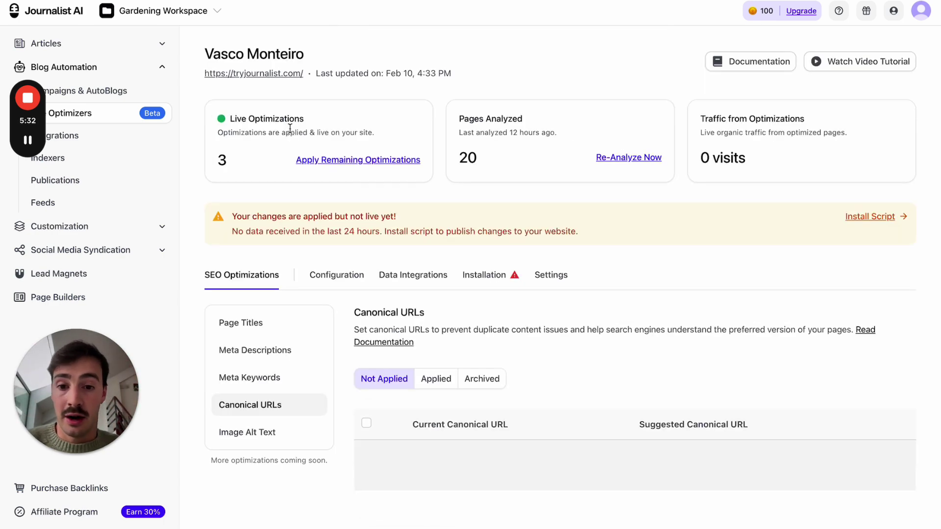
pyautogui.scroll(-5, 354, 251)
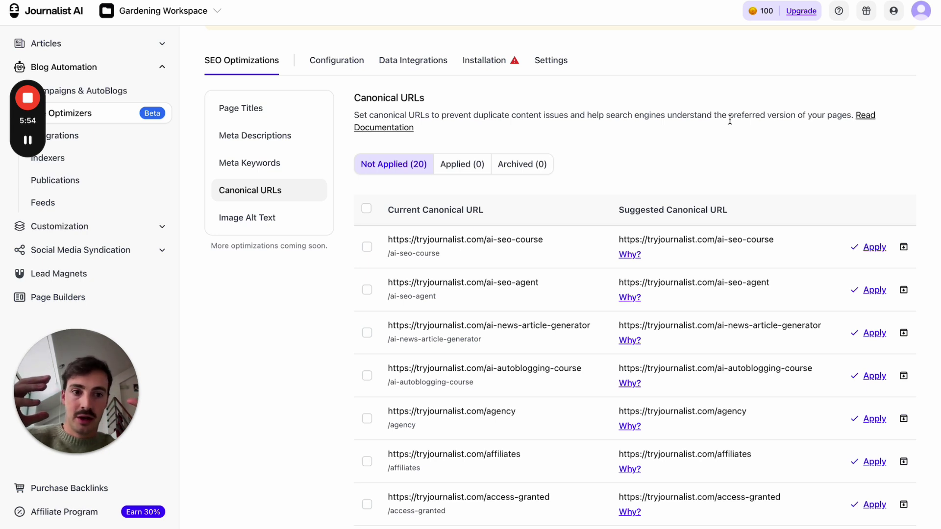
pyautogui.click(257, 219)
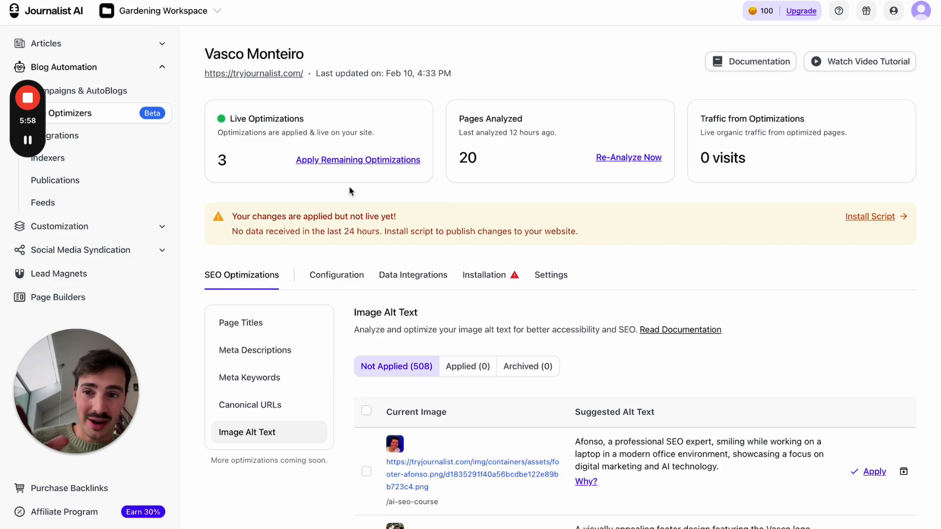
# Step: Annotate the first row's current image, image URL and suggested alt text, then clear the drawings
pyautogui.scroll(-4, 422, 184)
pyautogui.scroll(-15, 424, 188)
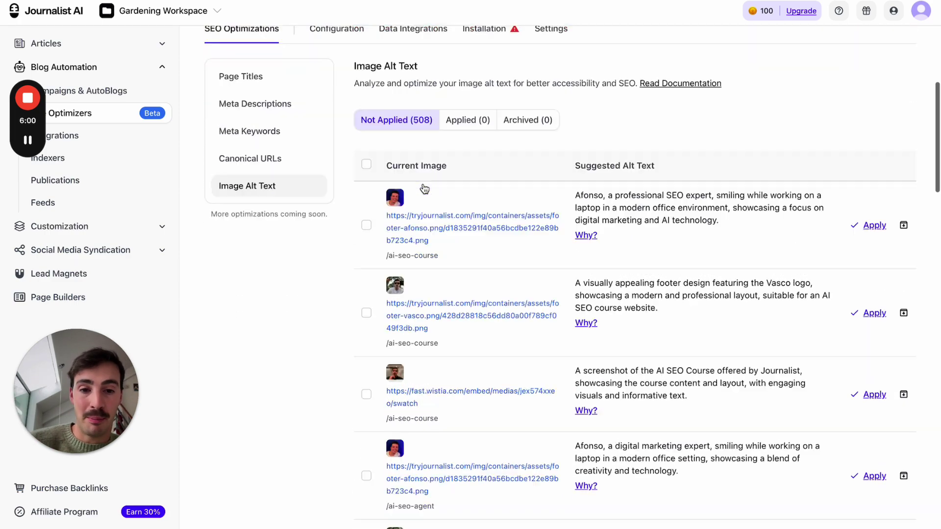
pyautogui.scroll(-10, 424, 188)
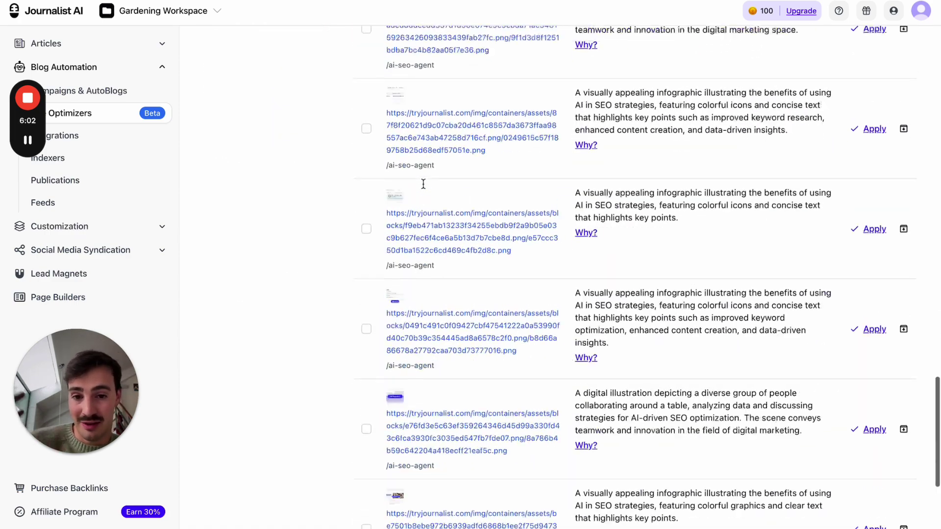
pyautogui.scroll(20, 425, 188)
pyautogui.scroll(-7, 425, 188)
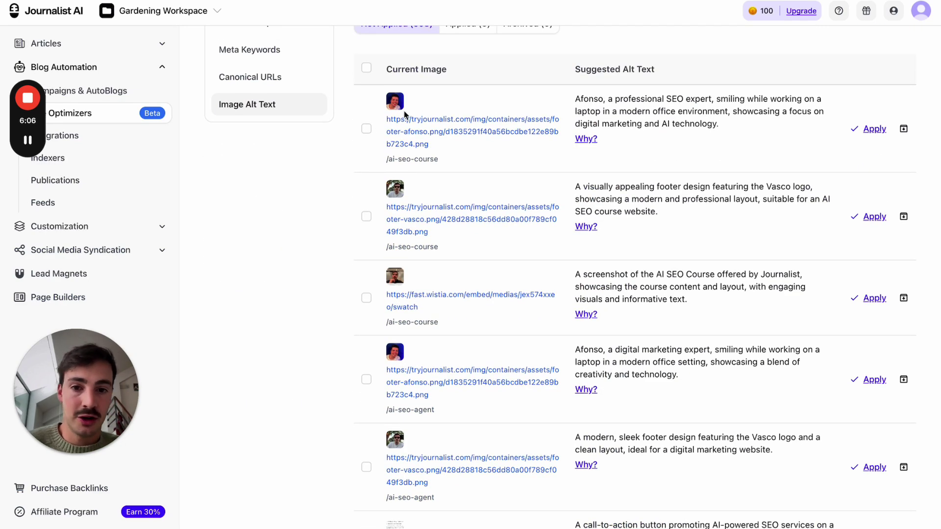
pyautogui.scroll(1, 441, 105)
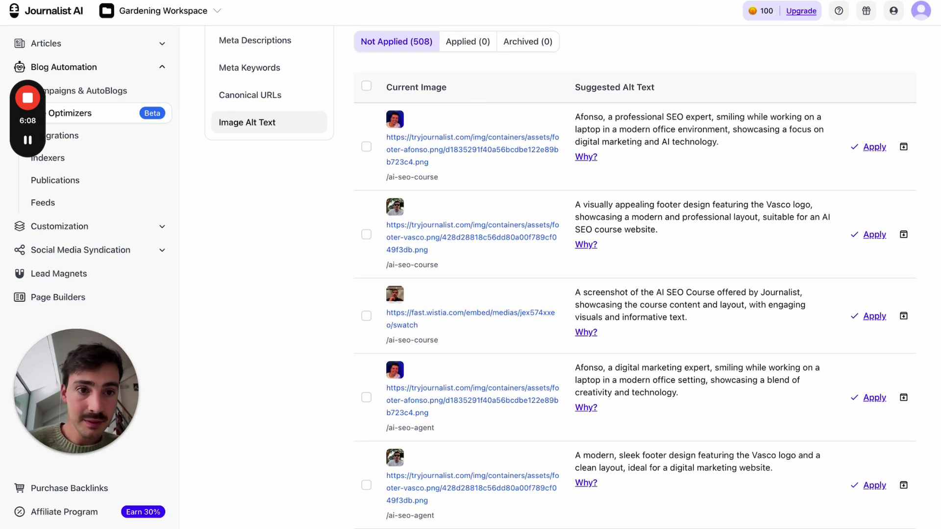
pyautogui.press('super+shift+d')
pyautogui.moveTo(407, 99)
pyautogui.mouseDown()
pyautogui.moveTo(395, 100)
pyautogui.moveTo(387, 133)
pyautogui.moveTo(418, 121)
pyautogui.moveTo(410, 102)
pyautogui.mouseUp()
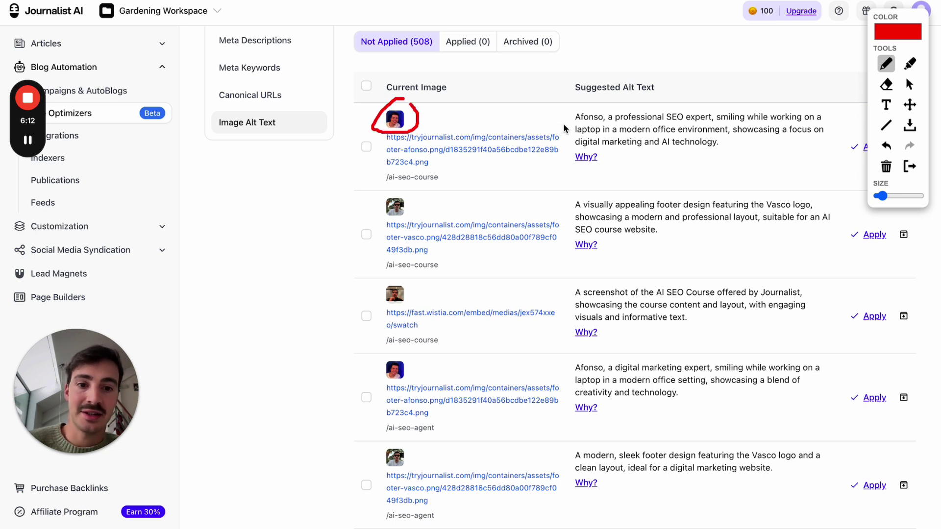
pyautogui.moveTo(380, 168)
pyautogui.mouseDown()
pyautogui.moveTo(555, 167)
pyautogui.moveTo(561, 151)
pyautogui.moveTo(456, 145)
pyautogui.moveTo(377, 156)
pyautogui.moveTo(382, 167)
pyautogui.mouseUp()
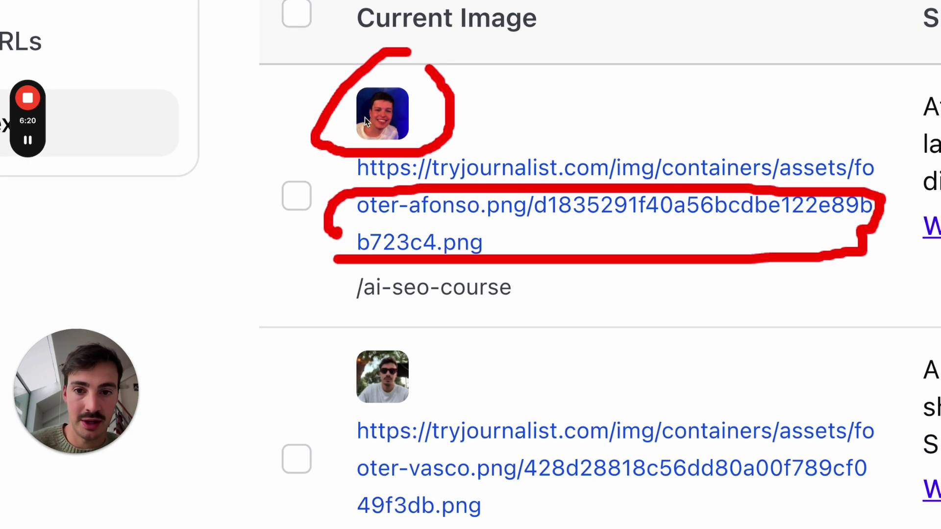
pyautogui.moveTo(738, 122); pyautogui.dragTo(768, 120)
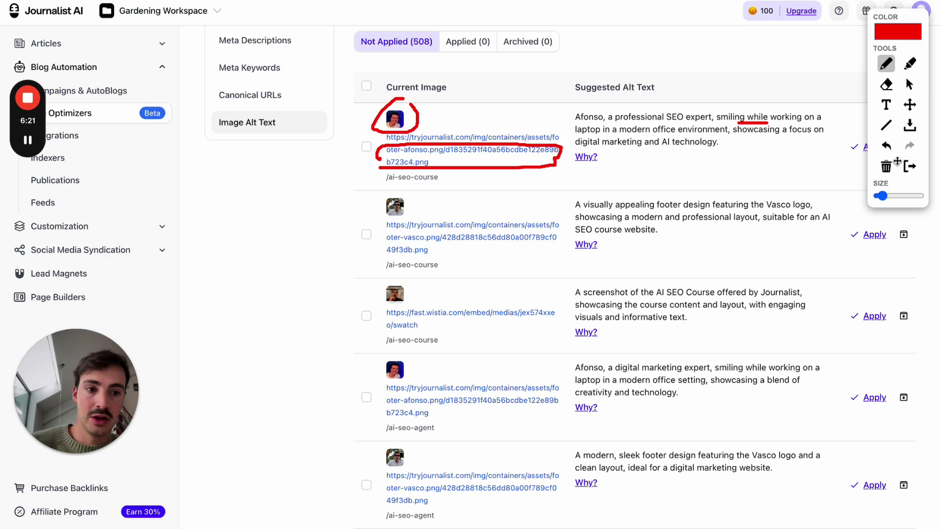
pyautogui.click(910, 166)
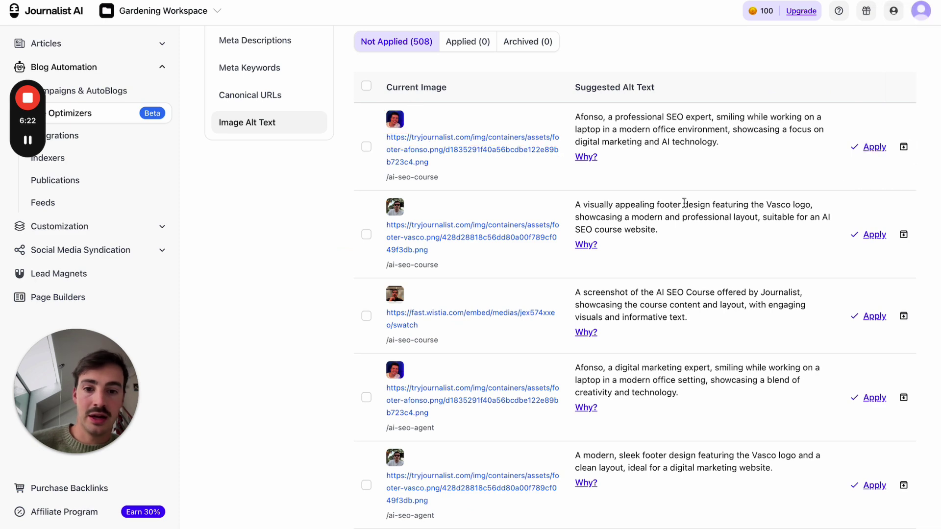
# Step: Select the AI SEO Course screenshot and Vasco footer image alt-text suggestions
pyautogui.scroll(-2, 683, 204)
pyautogui.click(366, 225)
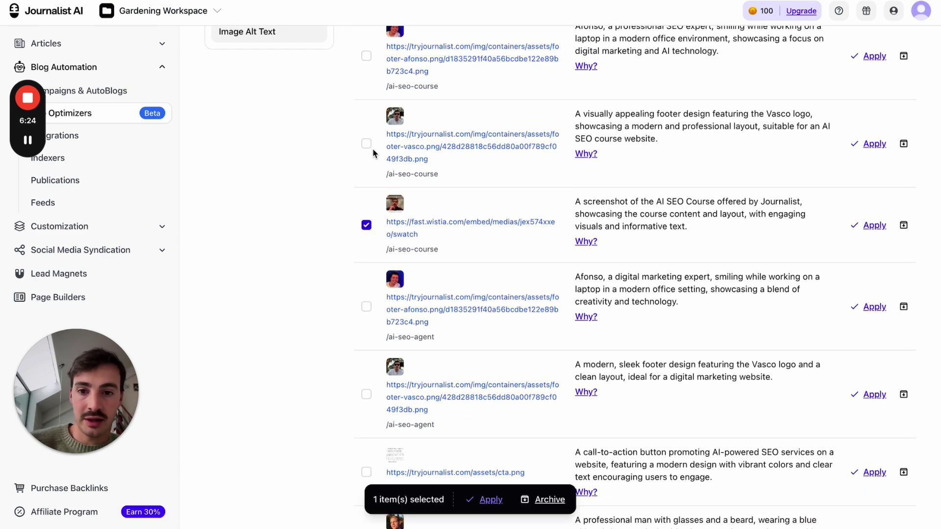
pyautogui.click(367, 143)
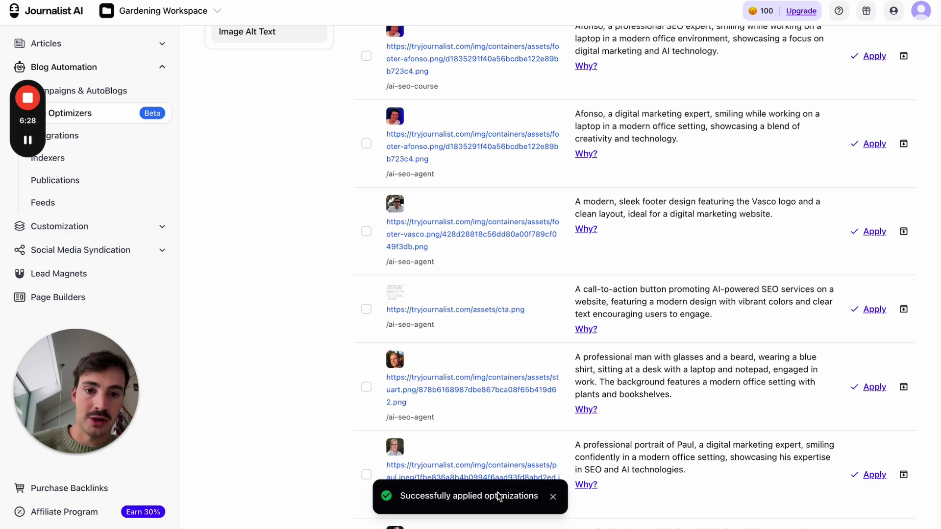
pyautogui.scroll(3, 487, 363)
pyautogui.scroll(2, 487, 362)
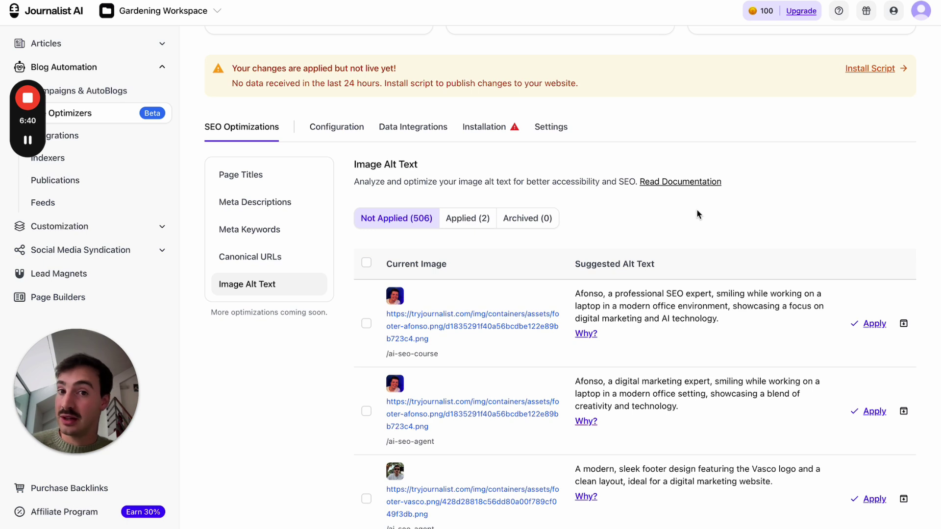
pyautogui.hotkey('ctrl', 'shift', 'a')
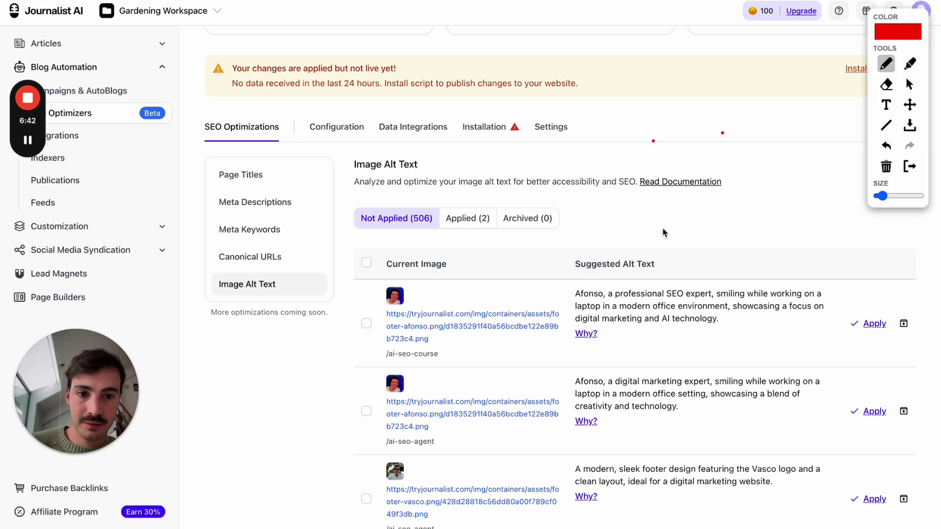
pyautogui.moveTo(729, 175); pyautogui.dragTo(708, 186)
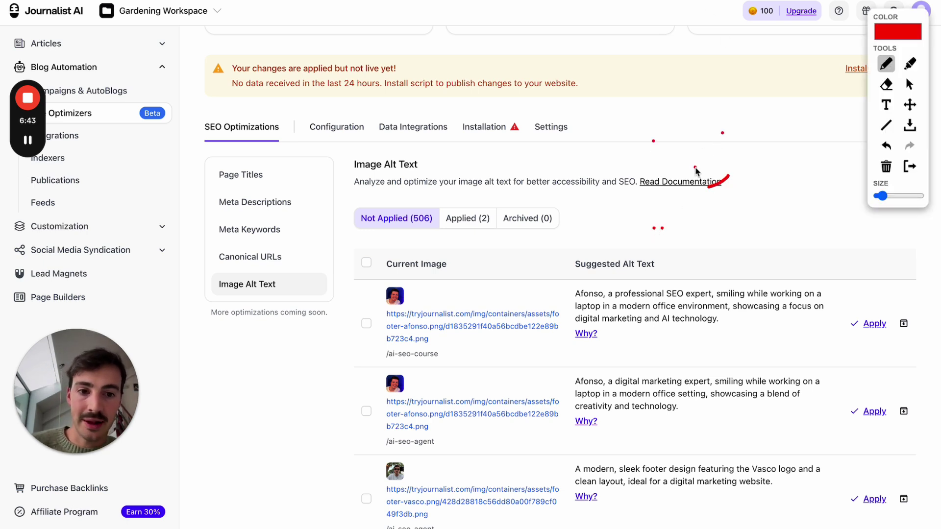
pyautogui.click(710, 202)
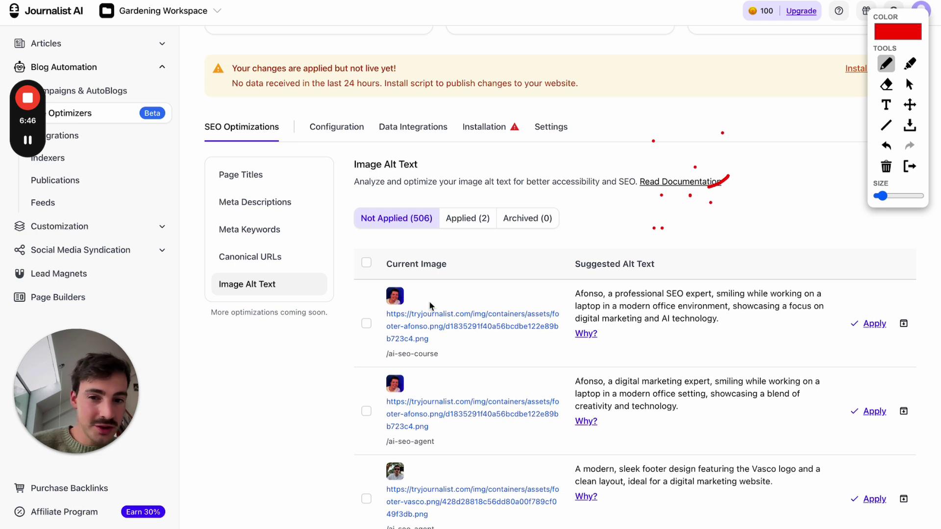
pyautogui.moveTo(325, 327); pyautogui.dragTo(378, 327)
pyautogui.moveTo(335, 254)
pyautogui.mouseDown()
pyautogui.moveTo(306, 253)
pyautogui.moveTo(296, 231)
pyautogui.mouseUp()
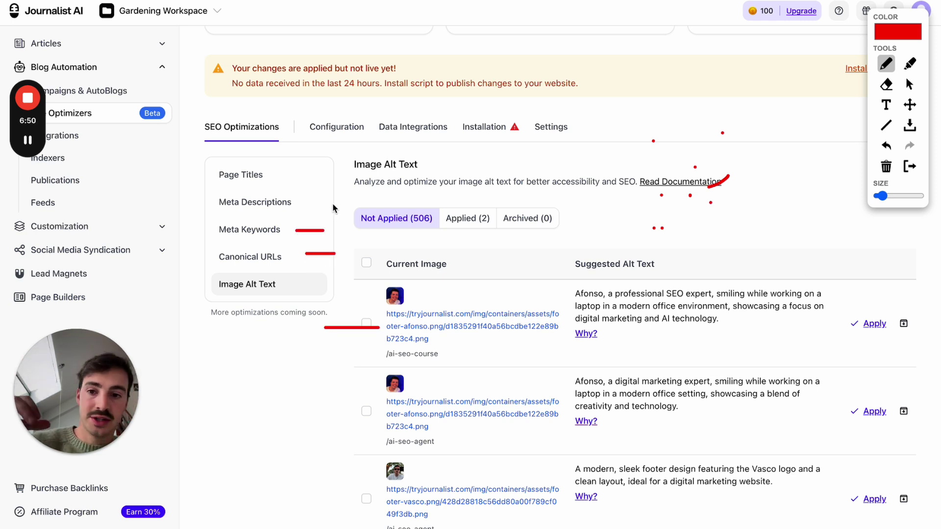
pyautogui.moveTo(347, 202)
pyautogui.mouseDown()
pyautogui.moveTo(303, 203)
pyautogui.moveTo(316, 181)
pyautogui.mouseUp()
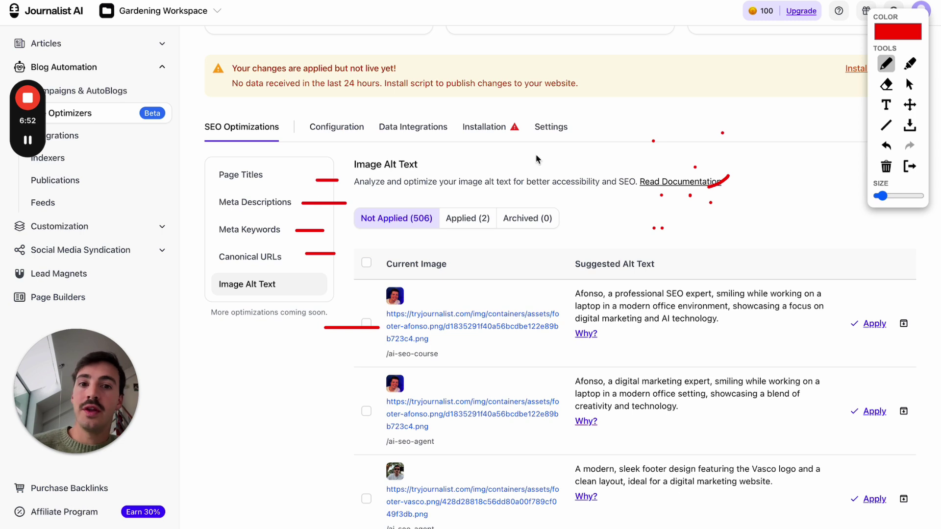
pyautogui.moveTo(627, 240)
pyautogui.mouseDown()
pyautogui.moveTo(761, 128)
pyautogui.moveTo(623, 155)
pyautogui.moveTo(628, 222)
pyautogui.mouseUp()
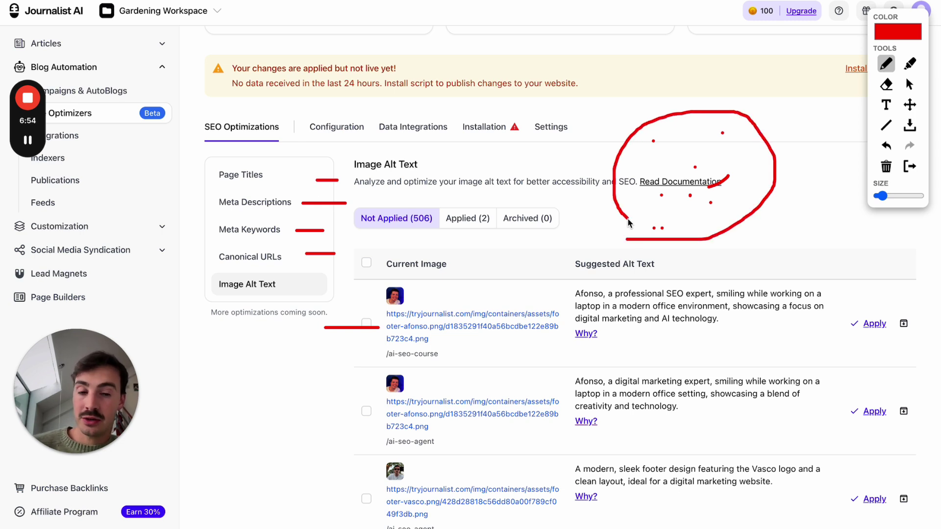
pyautogui.click(909, 168)
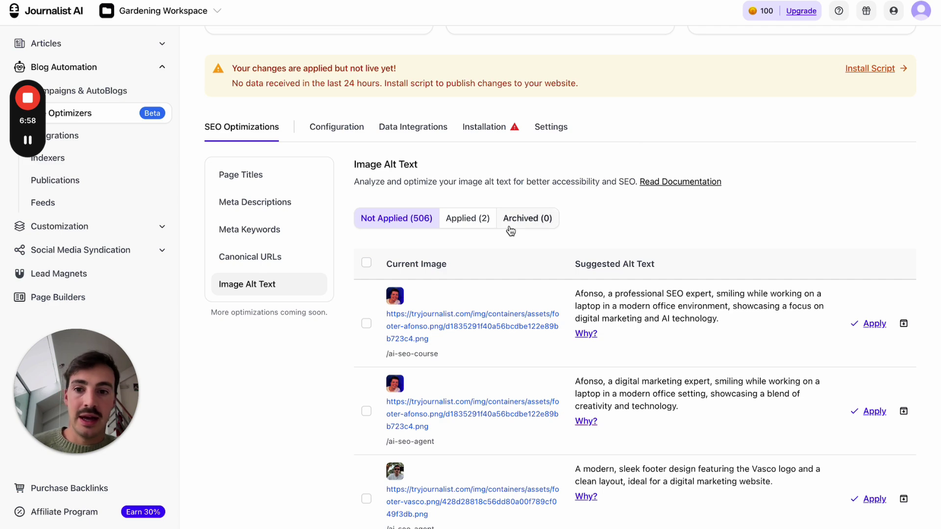
pyautogui.scroll(-2, 327, 146)
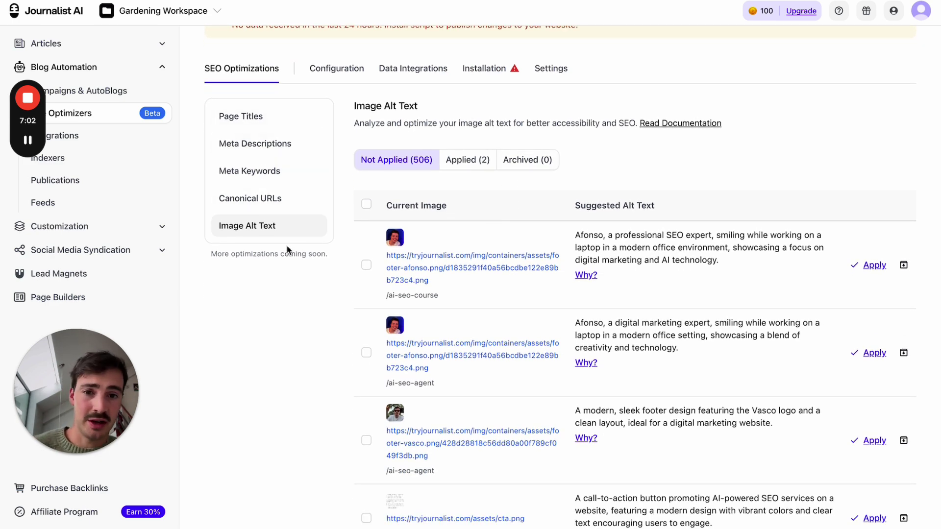
# Step: Select the infographic image's alt-text suggestion in the list
pyautogui.scroll(3, 288, 250)
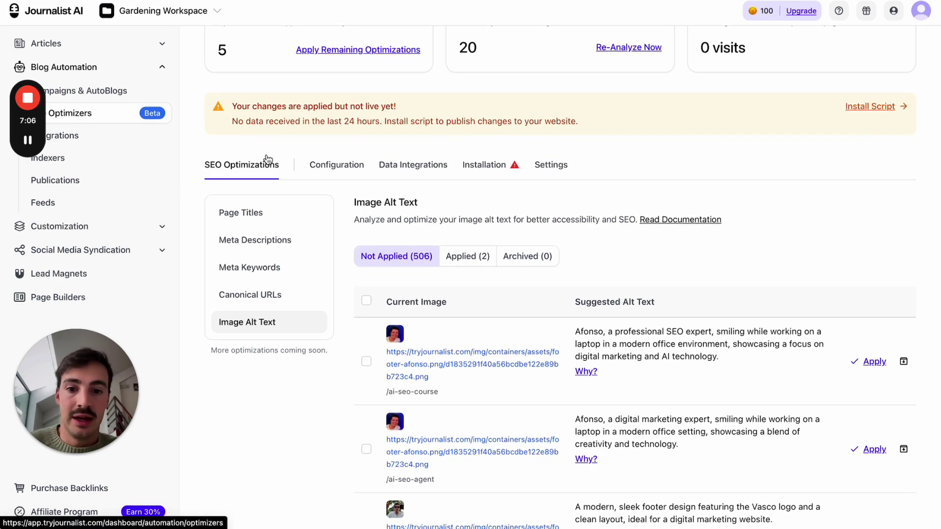
pyautogui.scroll(-3, 448, 150)
pyautogui.scroll(-15, 446, 301)
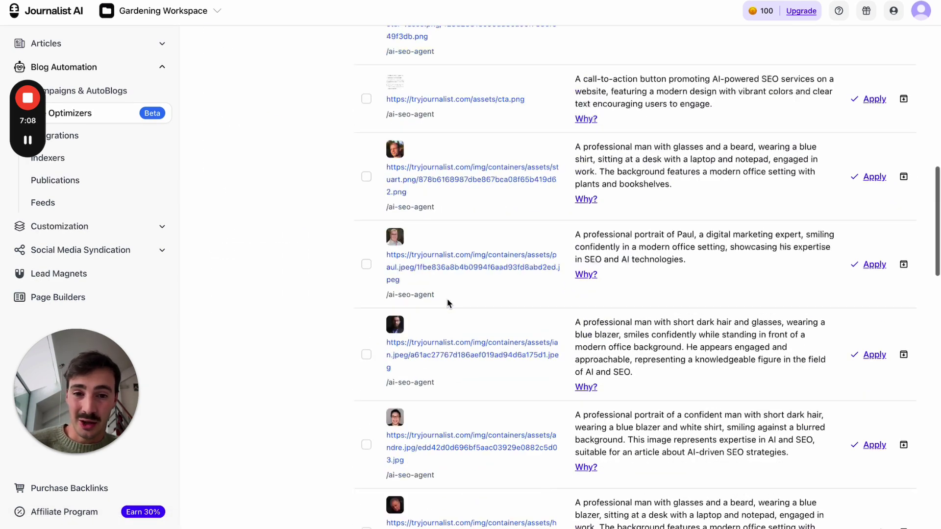
pyautogui.scroll(-1, 448, 304)
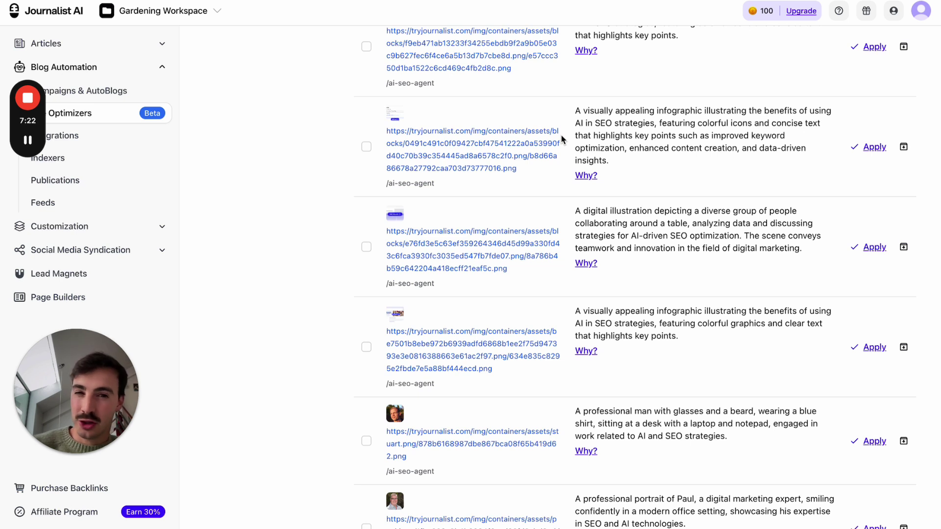
pyautogui.click(367, 146)
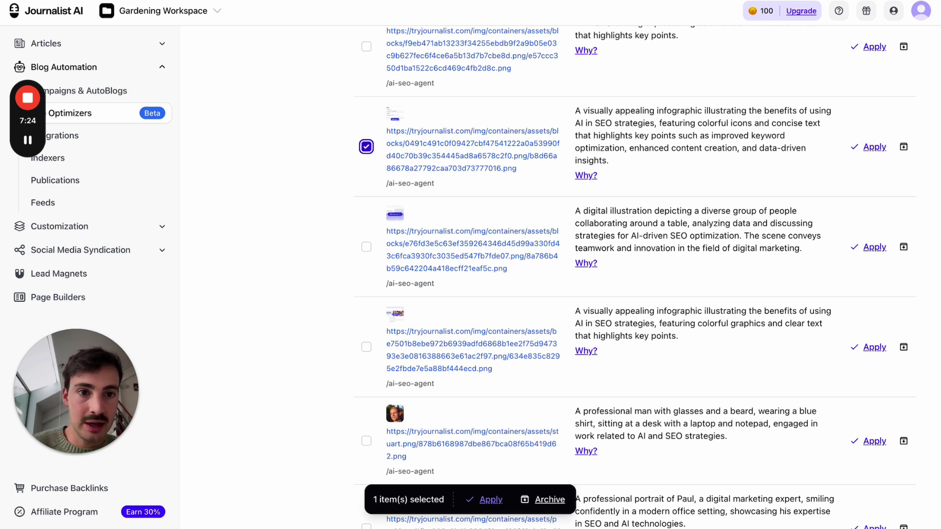
# Step: Underline the selected infographic row, clear the marks, then switch to Canonical URLs
pyautogui.moveTo(839, 152); pyautogui.dragTo(867, 152)
pyautogui.moveTo(816, 168)
pyautogui.mouseDown()
pyautogui.moveTo(591, 160)
pyautogui.moveTo(324, 217)
pyautogui.mouseUp()
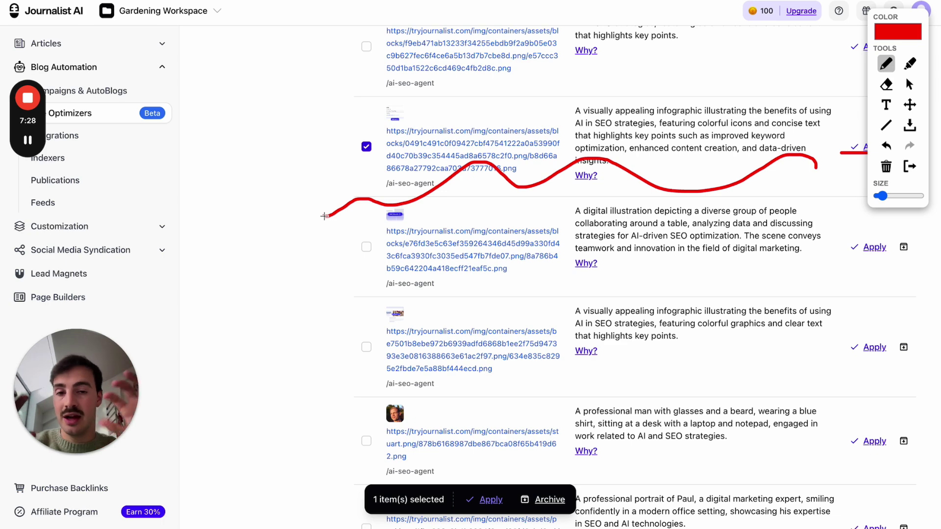
pyautogui.click(909, 166)
pyautogui.scroll(15, 346, 163)
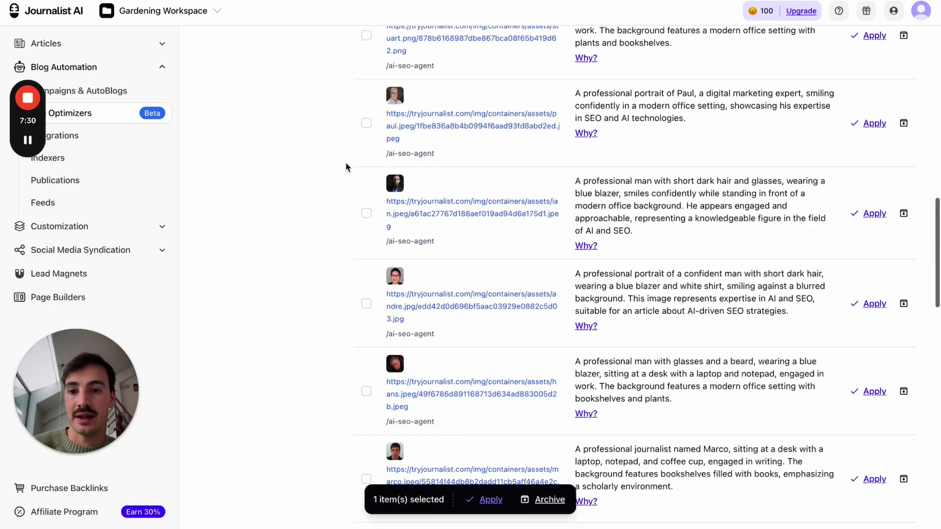
pyautogui.click(279, 307)
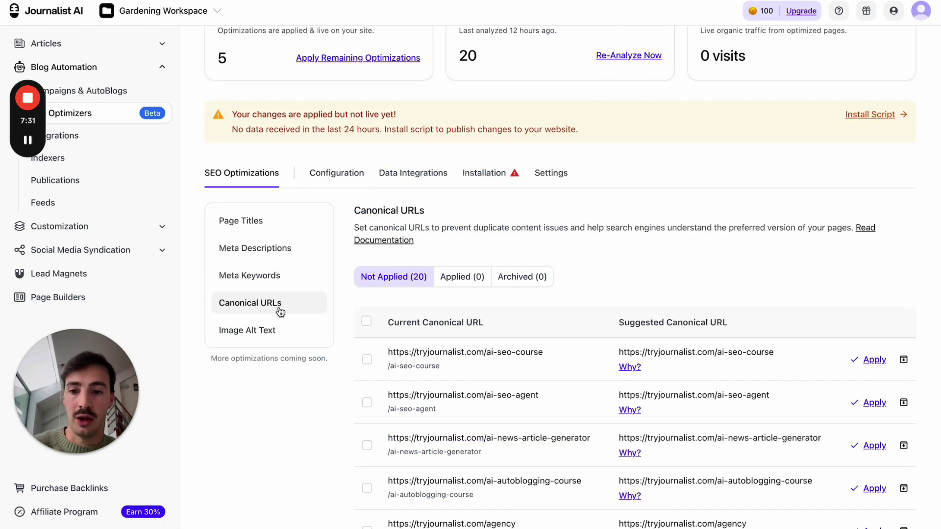
# Step: Show the Meta Keywords suggestions and scroll down to the /agency row
pyautogui.click(273, 277)
pyautogui.scroll(-4, 360, 273)
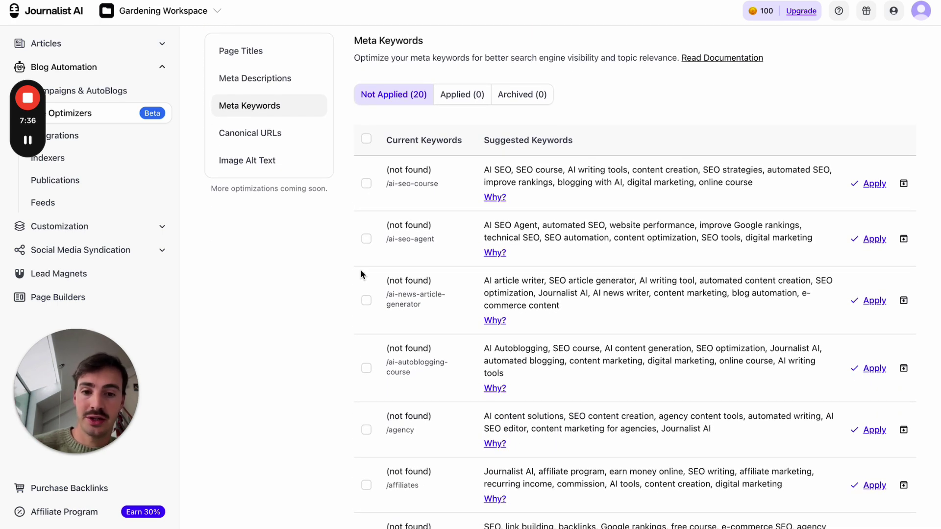
pyautogui.scroll(1, 324, 211)
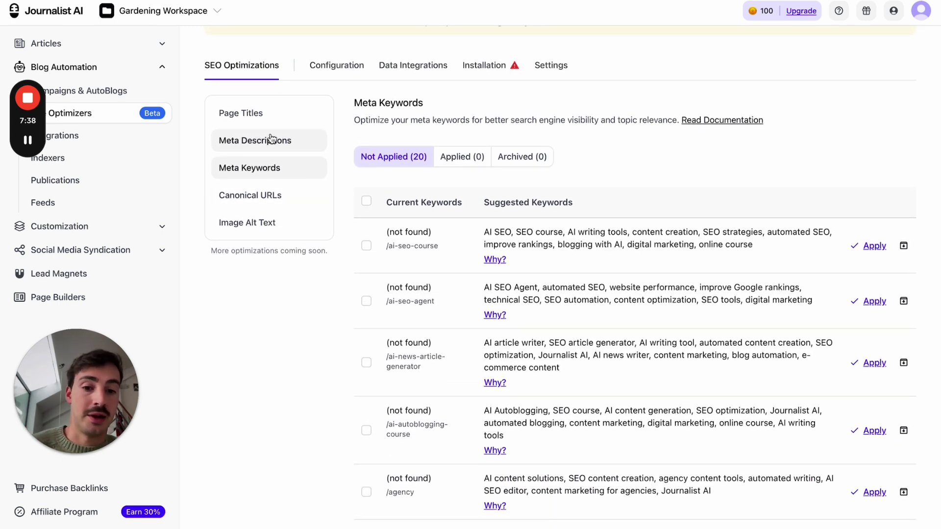
pyautogui.scroll(-3, 413, 242)
pyautogui.scroll(-1, 413, 242)
pyautogui.scroll(-1, 449, 273)
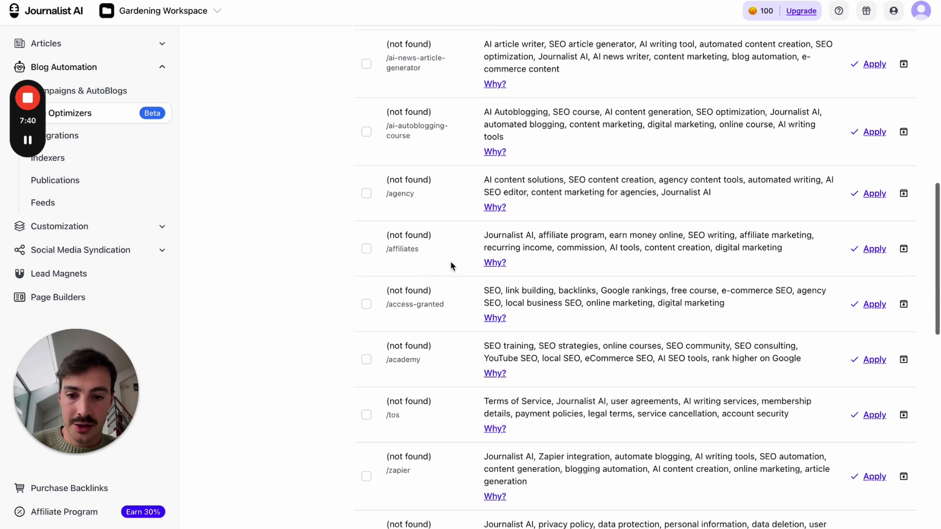
# Step: Open tryjournalist.com/agency in a new tab and scroll through the page
pyautogui.tripleClick(403, 193)
pyautogui.press('super+c')
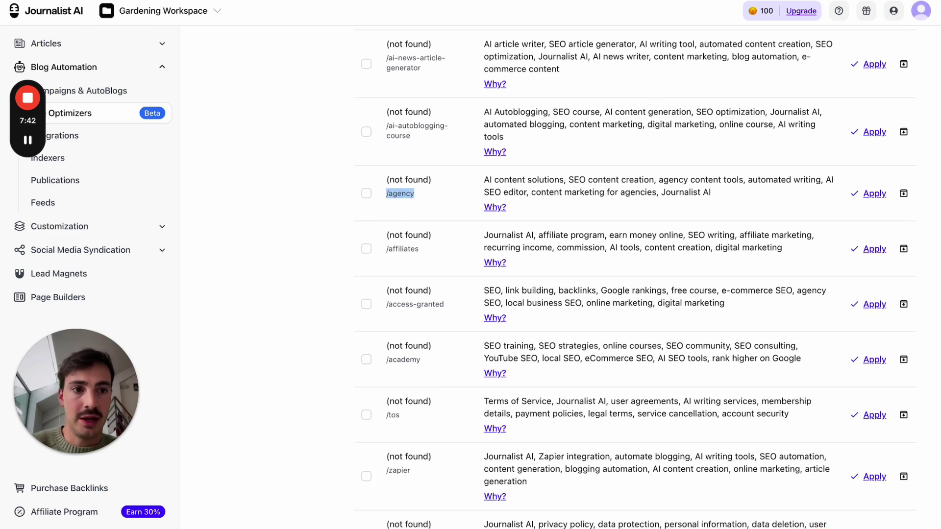
pyautogui.press('super+t')
pyautogui.write('tryjournalist.com')
pyautogui.press('super+v')
pyautogui.press('Return')
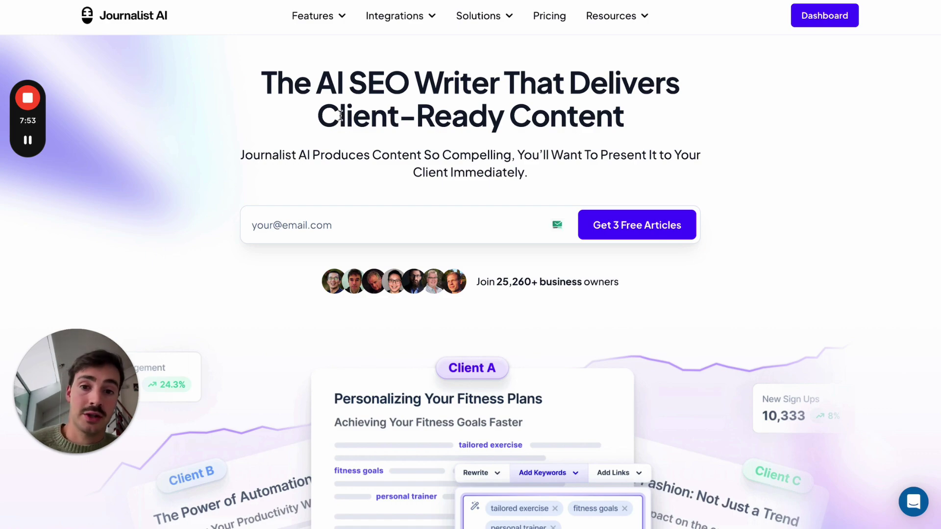
pyautogui.scroll(-20, 697, 157)
pyautogui.scroll(5, 698, 160)
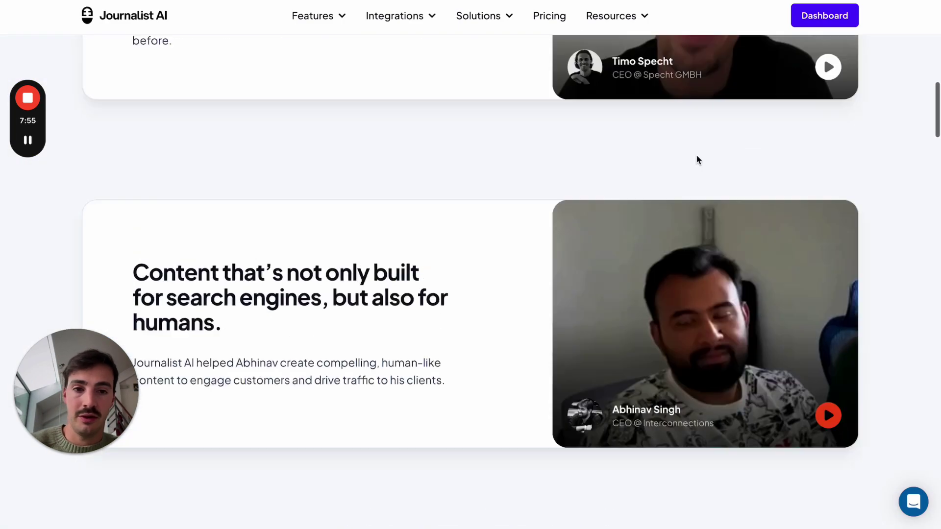
pyautogui.scroll(-10, 698, 160)
pyautogui.scroll(-8, 542, 199)
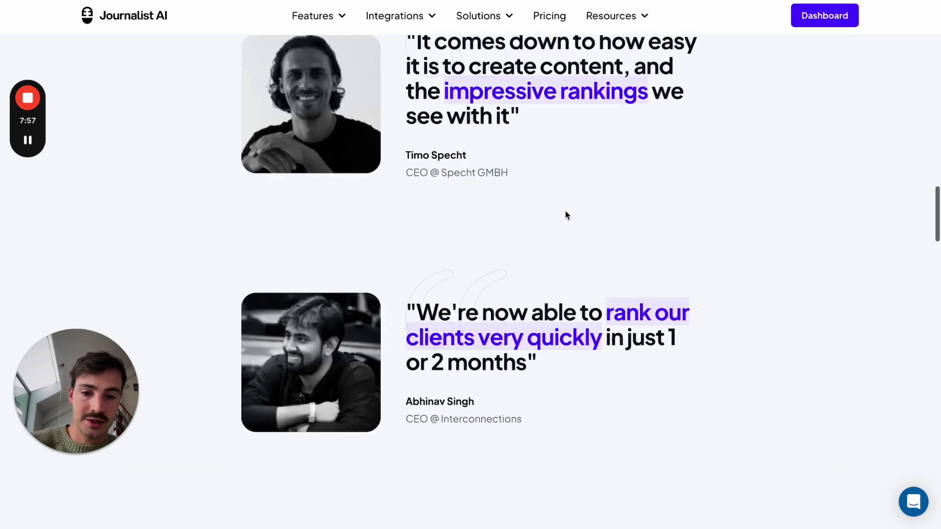
pyautogui.scroll(-12, 567, 216)
pyautogui.hotkey('ctrl', 'Tab')
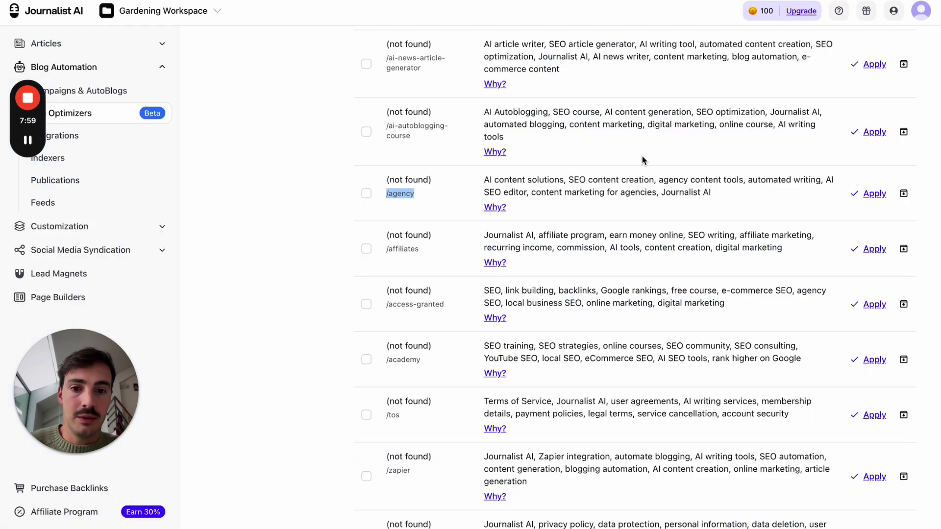
pyautogui.hotkey('ctrl', 'shift', 'Tab')
pyautogui.hotkey('ctrl', 'Tab')
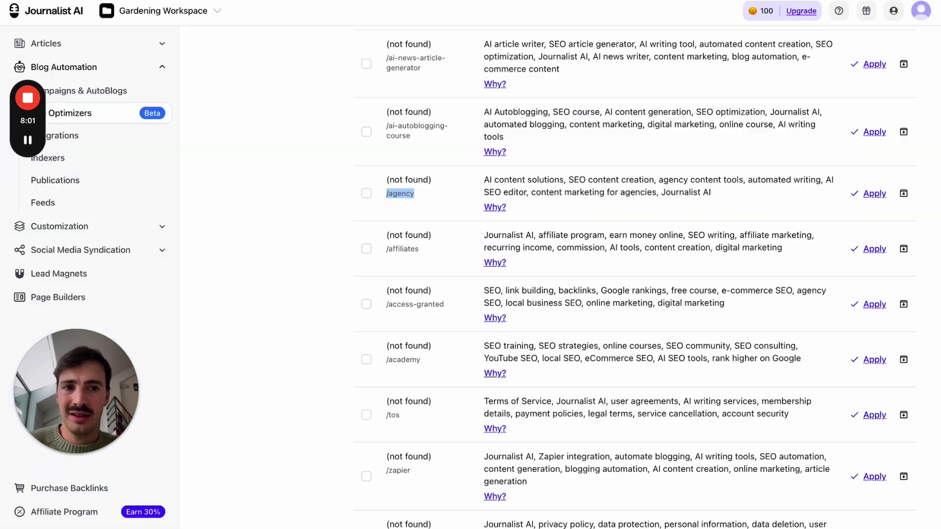
pyautogui.scroll(-1, 671, 234)
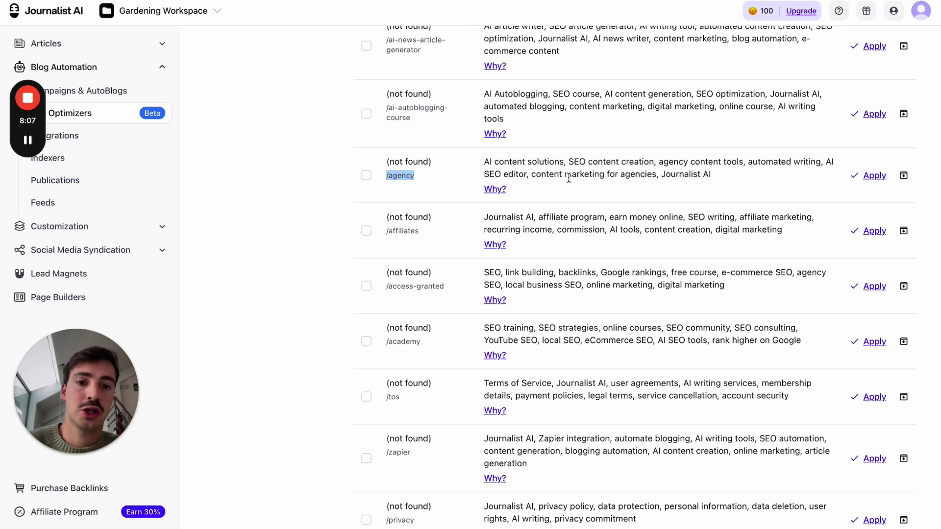
pyautogui.doubleClick(509, 164)
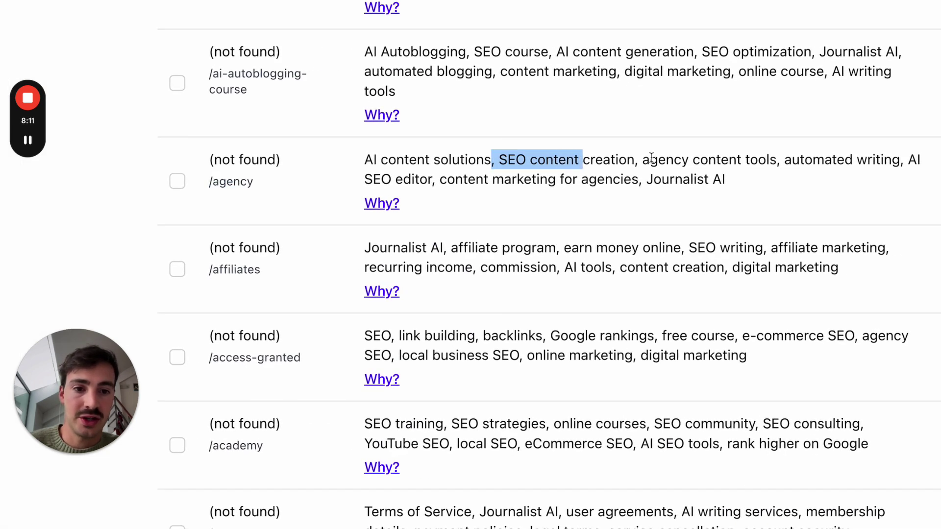
pyautogui.moveTo(643, 160); pyautogui.dragTo(898, 161)
pyautogui.click(439, 180)
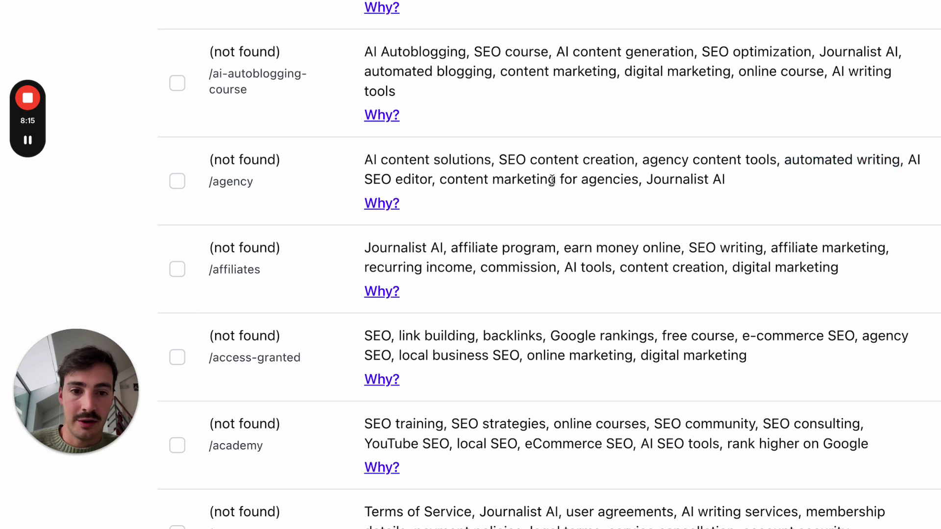
pyautogui.moveTo(638, 180); pyautogui.dragTo(758, 185)
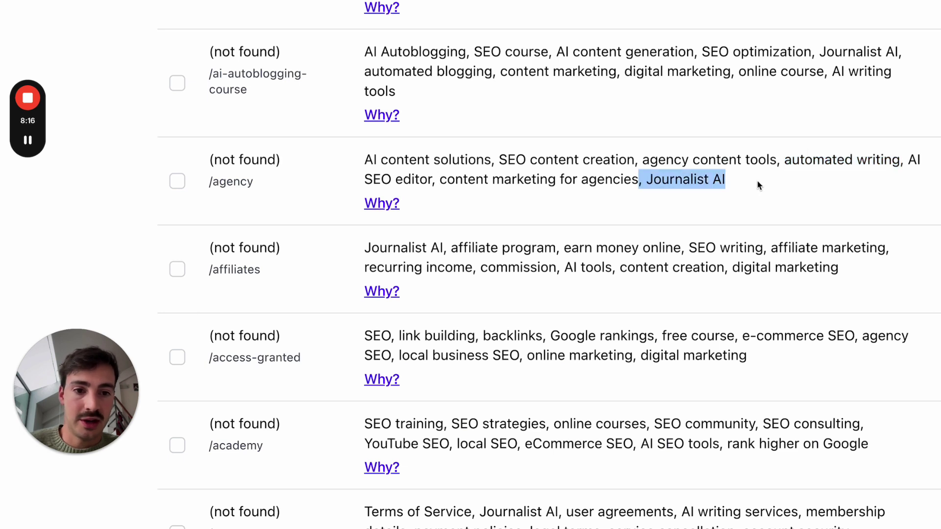
pyautogui.click(389, 206)
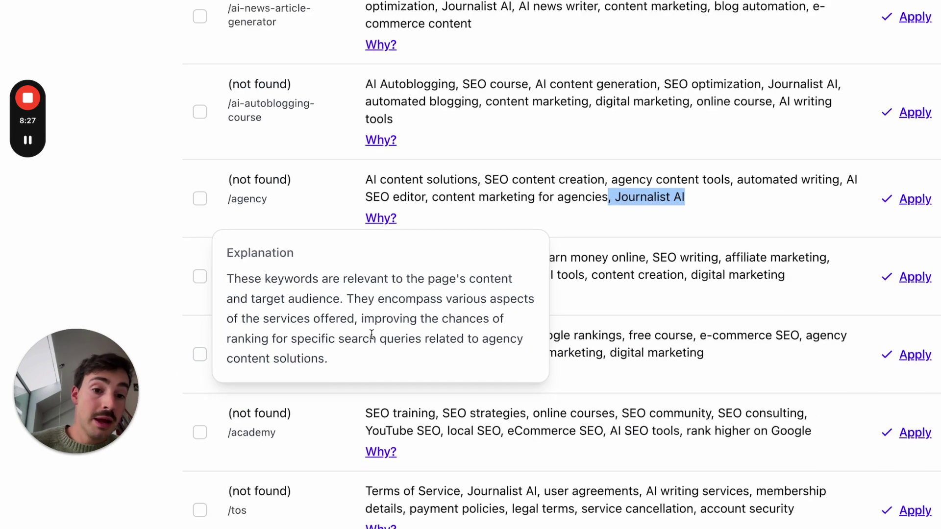
pyautogui.tripleClick(661, 180)
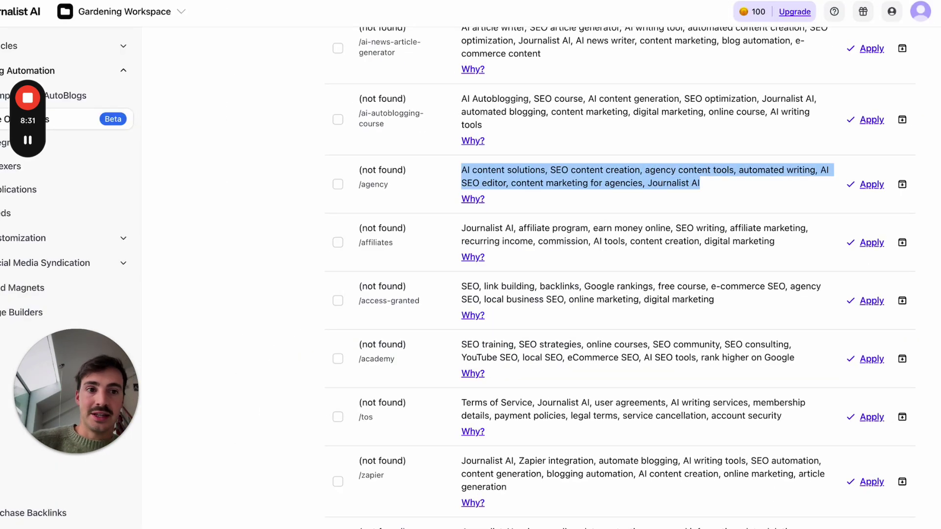
pyautogui.hotkey('ctrl', 'Tab')
pyautogui.scroll(-10, 722, 172)
pyautogui.scroll(15, 722, 172)
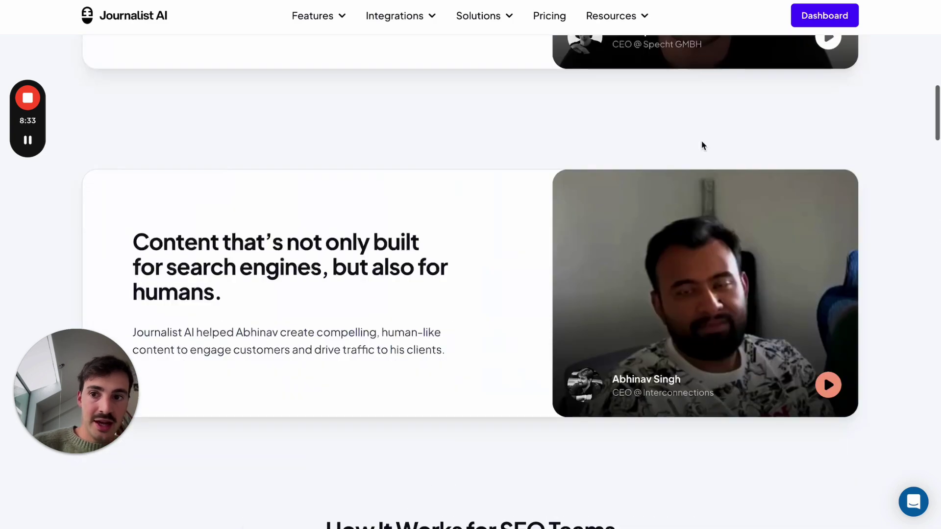
pyautogui.click(156, 18)
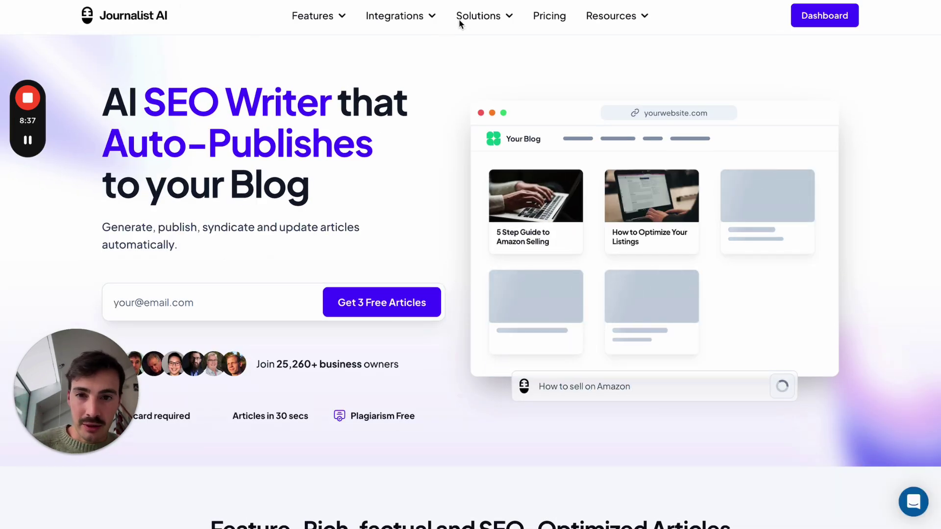
pyautogui.moveTo(323, 28)
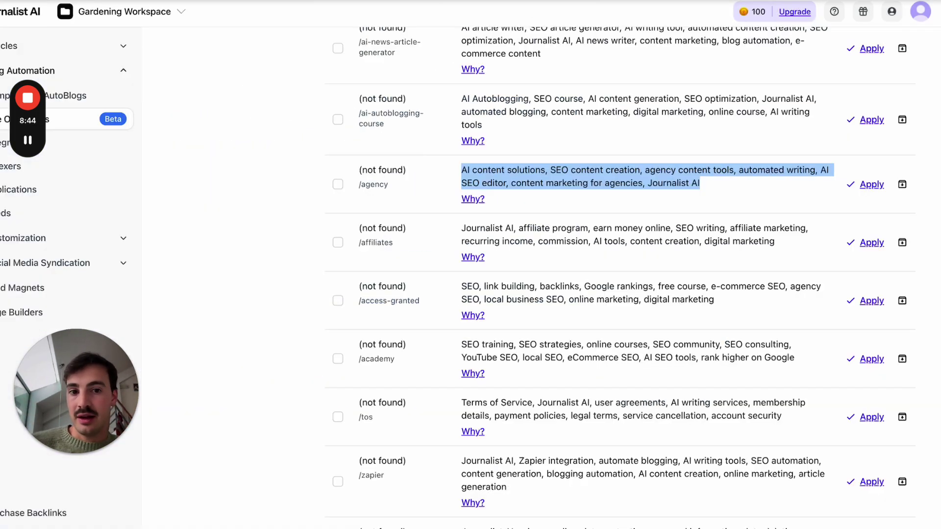
pyautogui.click(794, 2)
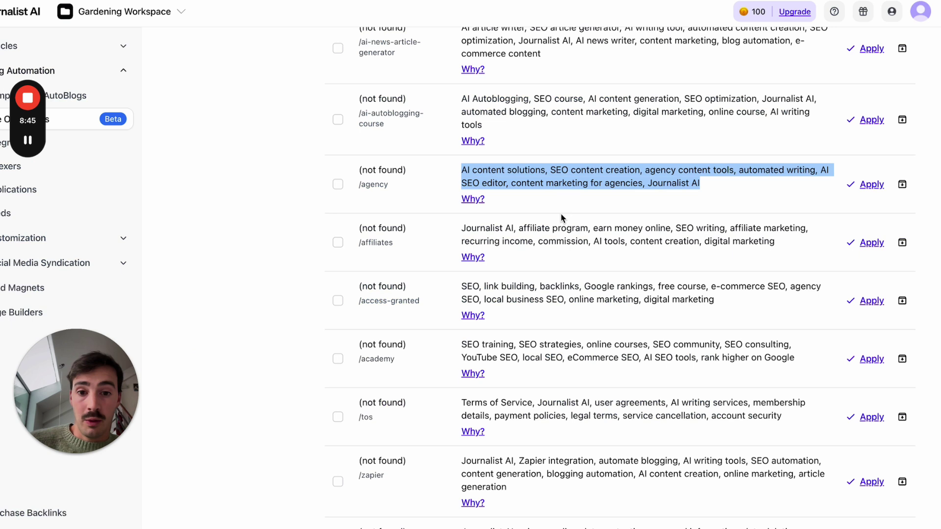
pyautogui.click(338, 184)
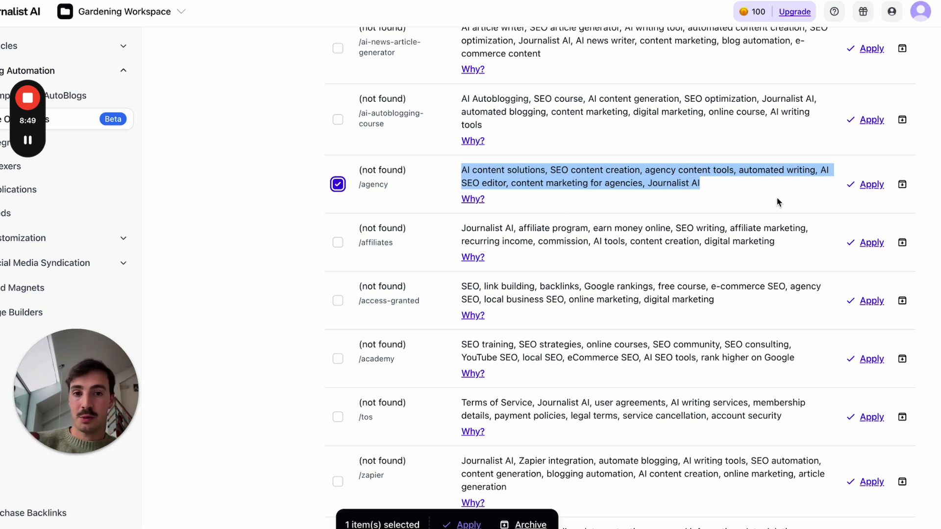
# Step: Circle Pages Analyzed, mark the keyword rows, box and underline 0 visits, then clear drawings
pyautogui.scroll(6, 777, 199)
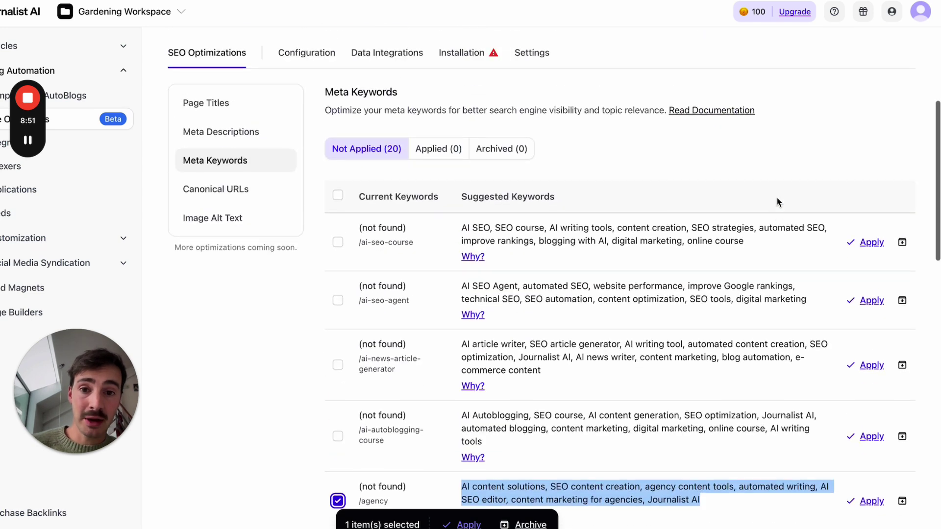
pyautogui.scroll(5, 776, 200)
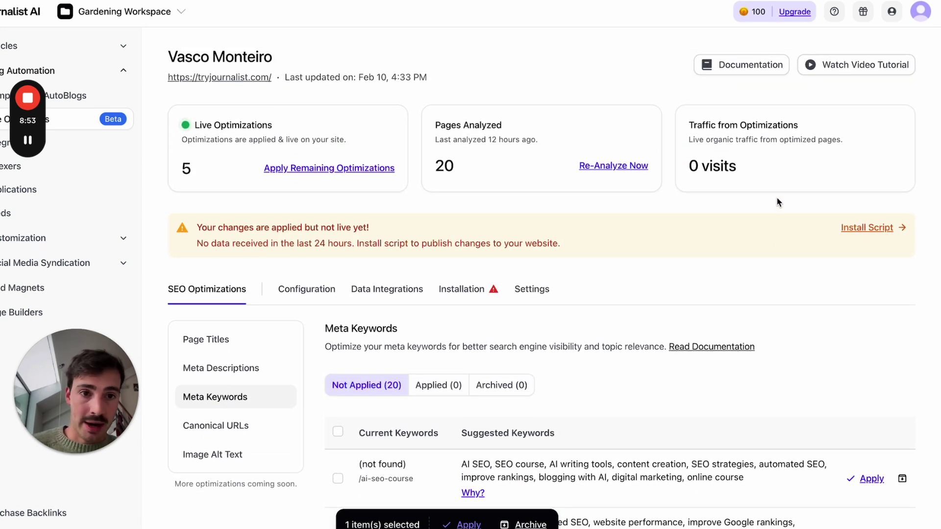
pyautogui.hotkey('alt', 'shift', 'd')
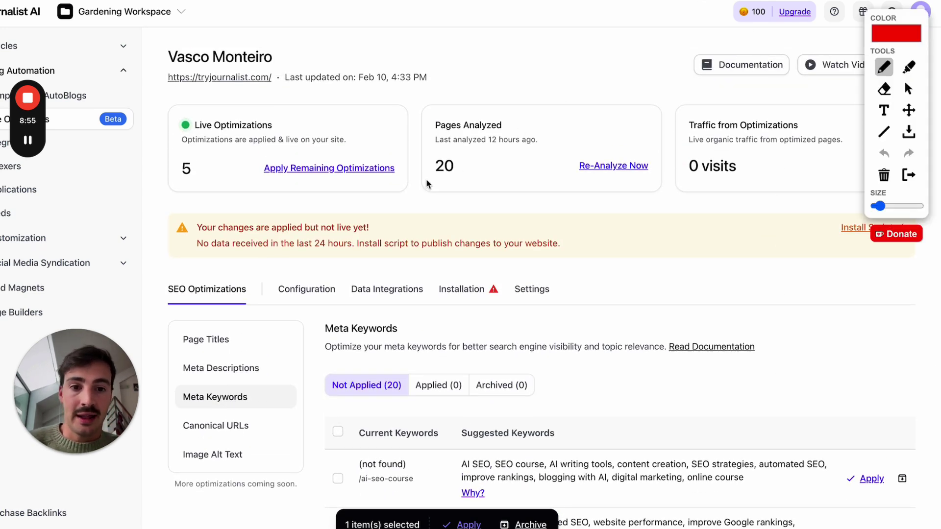
pyautogui.moveTo(426, 184)
pyautogui.mouseDown()
pyautogui.moveTo(514, 171)
pyautogui.moveTo(468, 107)
pyautogui.moveTo(439, 193)
pyautogui.mouseUp()
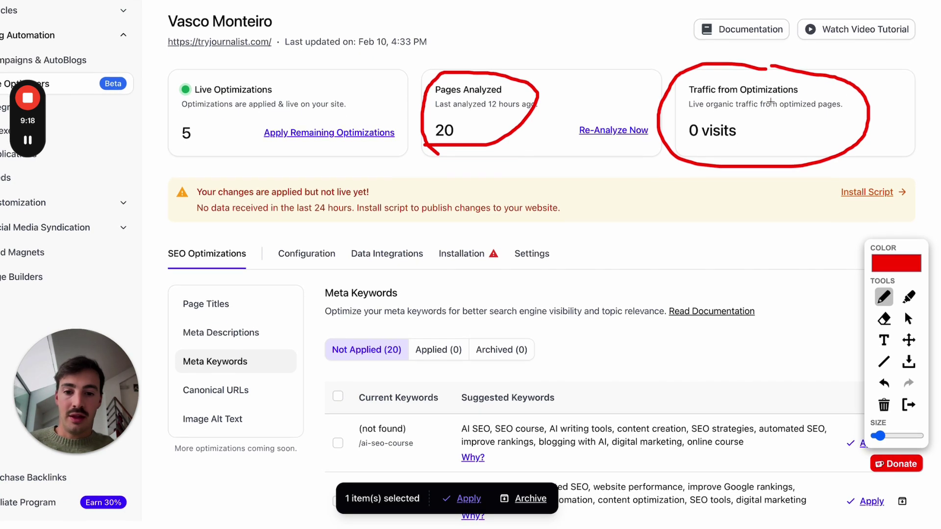
pyautogui.moveTo(285, 484)
pyautogui.mouseDown()
pyautogui.moveTo(327, 481)
pyautogui.moveTo(321, 495)
pyautogui.mouseUp()
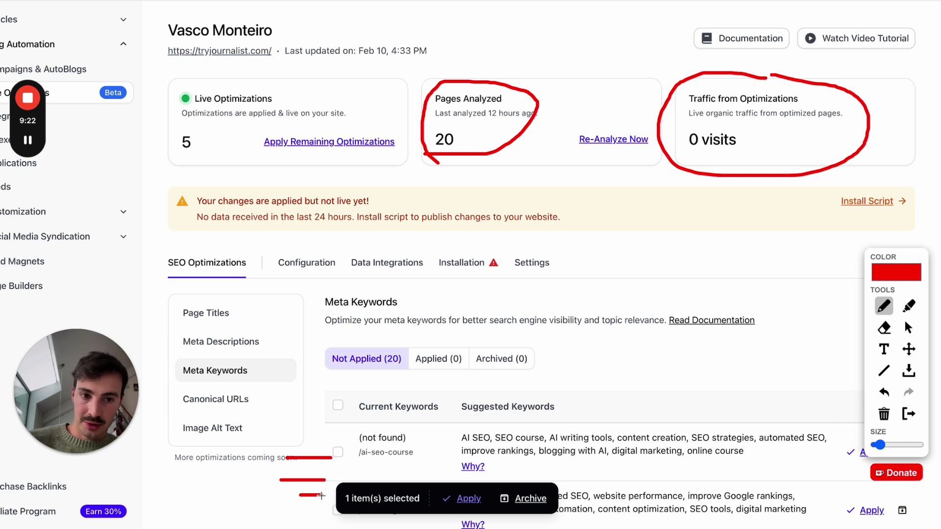
pyautogui.moveTo(682, 160)
pyautogui.mouseDown()
pyautogui.moveTo(764, 160)
pyautogui.moveTo(749, 114)
pyautogui.moveTo(682, 131)
pyautogui.moveTo(680, 152)
pyautogui.mouseUp()
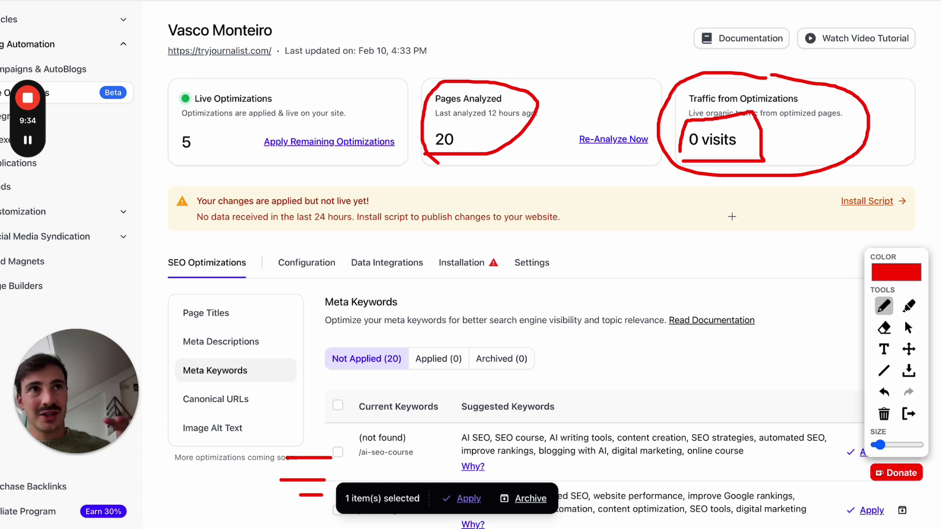
pyautogui.moveTo(682, 159); pyautogui.dragTo(748, 160)
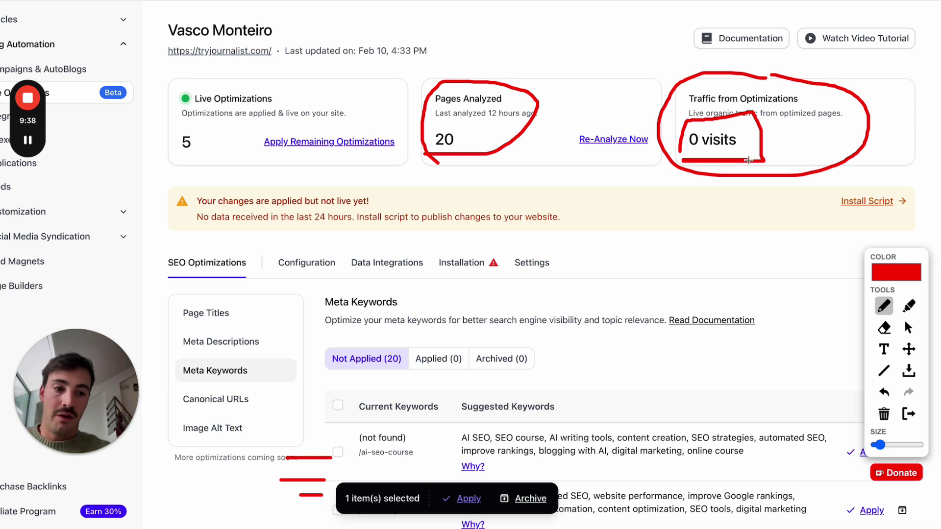
pyautogui.click(909, 413)
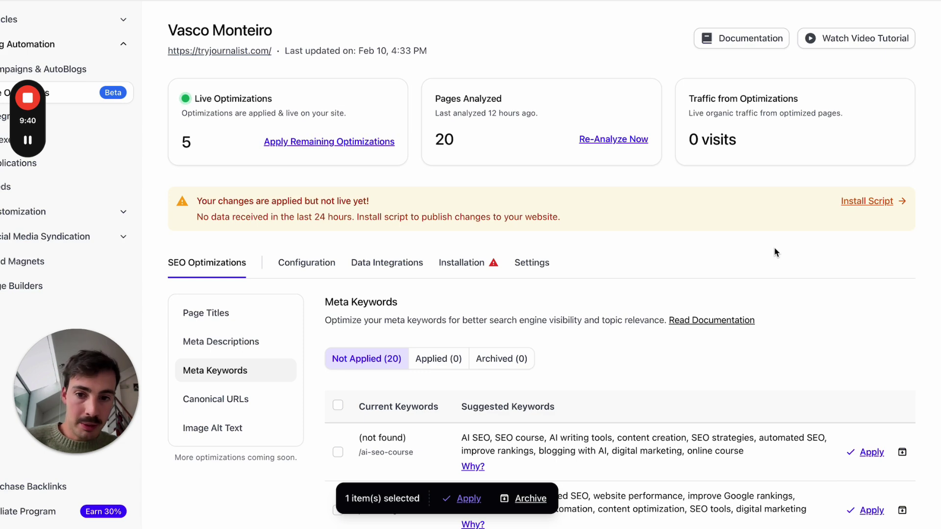
# Step: Sketch red arrows and SEO, ON, OFF and T labels over the Meta Keywords table
pyautogui.scroll(-4, 776, 252)
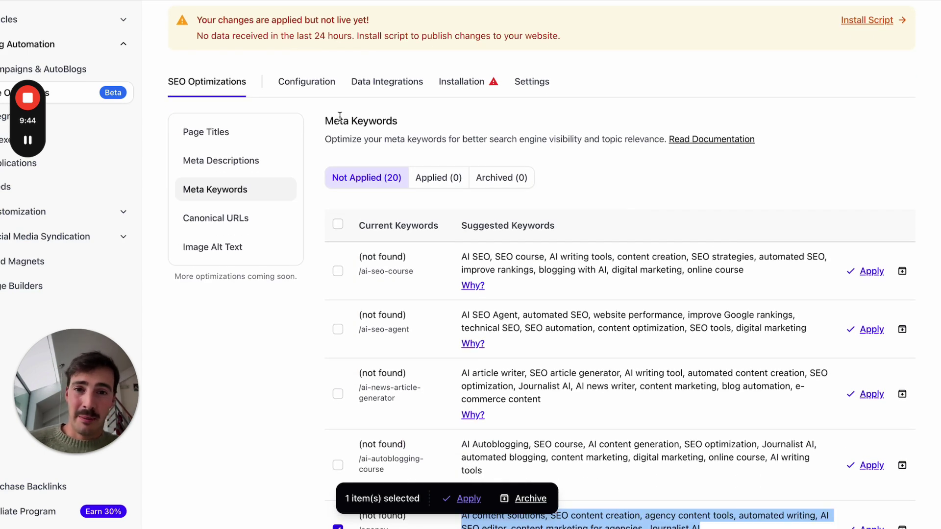
pyautogui.hotkey('alt', 'shift', 'd')
pyautogui.moveTo(576, 36); pyautogui.dragTo(510, 95)
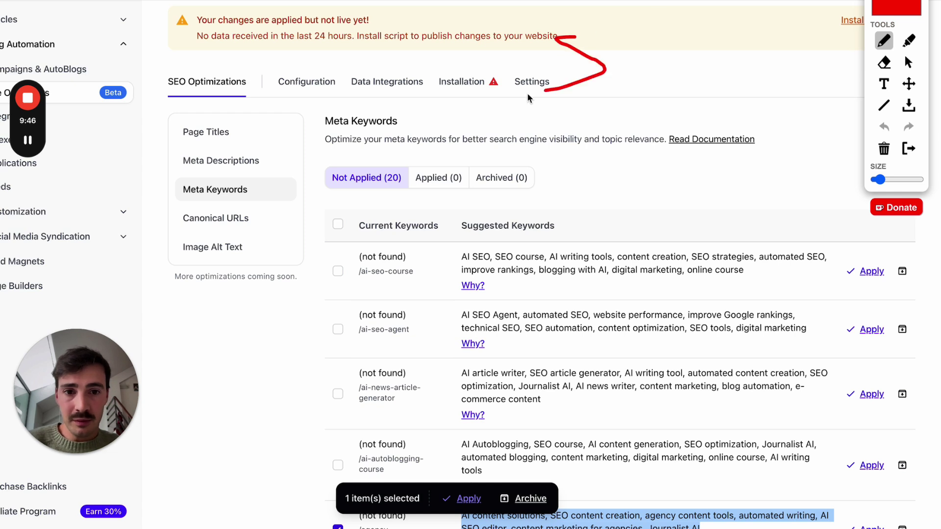
pyautogui.moveTo(608, 50)
pyautogui.mouseDown()
pyautogui.moveTo(616, 100)
pyautogui.moveTo(637, 105)
pyautogui.mouseUp()
pyautogui.moveTo(660, 51); pyautogui.dragTo(594, 62)
pyautogui.moveTo(705, 56)
pyautogui.mouseDown()
pyautogui.moveTo(755, 57)
pyautogui.moveTo(701, 44)
pyautogui.mouseUp()
pyautogui.moveTo(594, 117); pyautogui.dragTo(482, 234)
pyautogui.moveTo(424, 258)
pyautogui.mouseDown()
pyautogui.moveTo(472, 276)
pyautogui.moveTo(435, 263)
pyautogui.mouseUp()
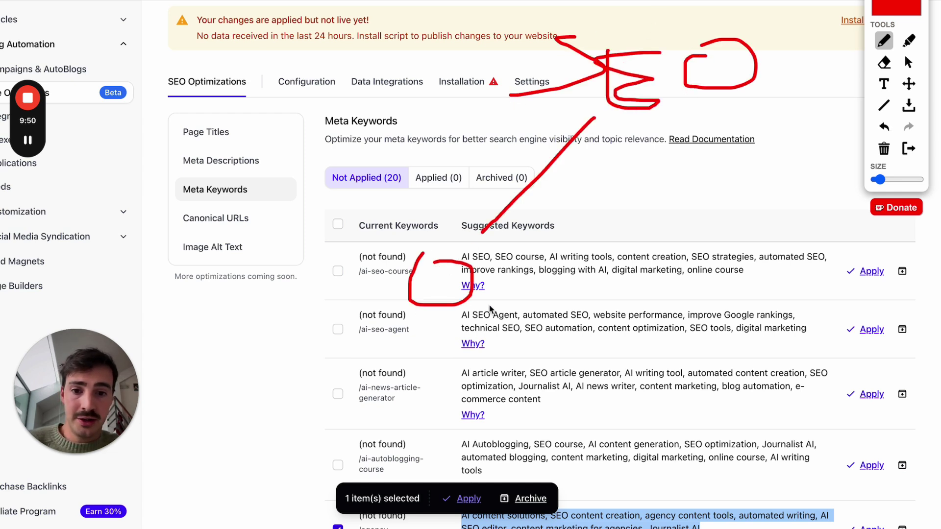
pyautogui.moveTo(490, 300); pyautogui.dragTo(531, 255)
pyautogui.click(645, 151)
pyautogui.moveTo(646, 224); pyautogui.dragTo(645, 293)
pyautogui.moveTo(637, 324)
pyautogui.mouseDown()
pyautogui.moveTo(629, 339)
pyautogui.moveTo(674, 348)
pyautogui.moveTo(701, 371)
pyautogui.mouseUp()
pyautogui.moveTo(694, 347); pyautogui.dragTo(718, 346)
pyautogui.moveTo(736, 371); pyautogui.dragTo(744, 342)
pyautogui.moveTo(746, 115); pyautogui.dragTo(847, 280)
pyautogui.moveTo(827, 313); pyautogui.dragTo(877, 313)
pyautogui.moveTo(855, 316); pyautogui.dragTo(856, 371)
pyautogui.moveTo(737, 342)
pyautogui.mouseDown()
pyautogui.moveTo(750, 342)
pyautogui.moveTo(750, 356)
pyautogui.mouseUp()
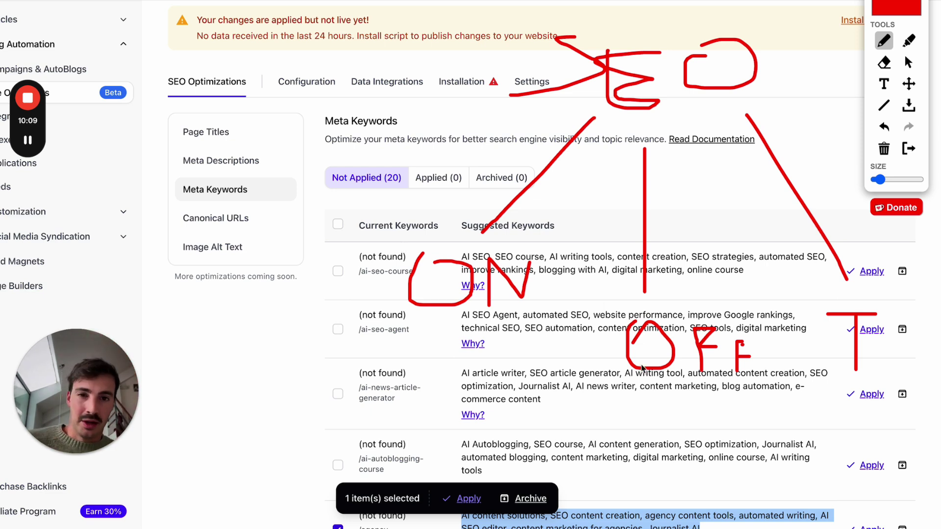
# Step: Add red arrows and circles around the OFF and T notes, Applied count and optimization types
pyautogui.moveTo(594, 454)
pyautogui.mouseDown()
pyautogui.moveTo(662, 381)
pyautogui.moveTo(653, 400)
pyautogui.moveTo(648, 390)
pyautogui.mouseUp()
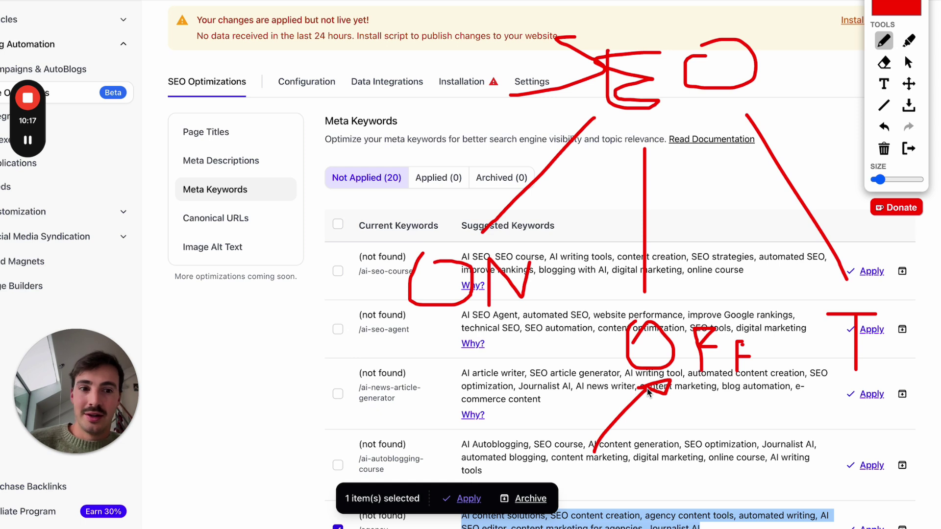
pyautogui.moveTo(844, 293)
pyautogui.mouseDown()
pyautogui.moveTo(811, 307)
pyautogui.moveTo(877, 348)
pyautogui.moveTo(863, 303)
pyautogui.mouseUp()
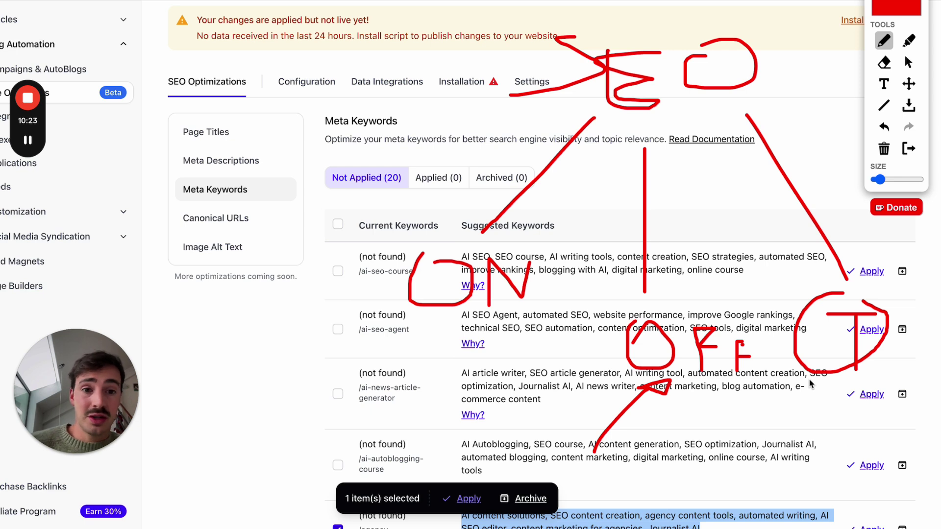
pyautogui.moveTo(454, 163); pyautogui.dragTo(453, 234)
pyautogui.moveTo(693, 200); pyautogui.dragTo(678, 280)
pyautogui.moveTo(142, 64)
pyautogui.mouseDown()
pyautogui.moveTo(384, 177)
pyautogui.moveTo(94, 35)
pyautogui.mouseUp()
pyautogui.moveTo(180, 60); pyautogui.dragTo(179, 74)
pyautogui.moveTo(220, 82); pyautogui.dragTo(333, 81)
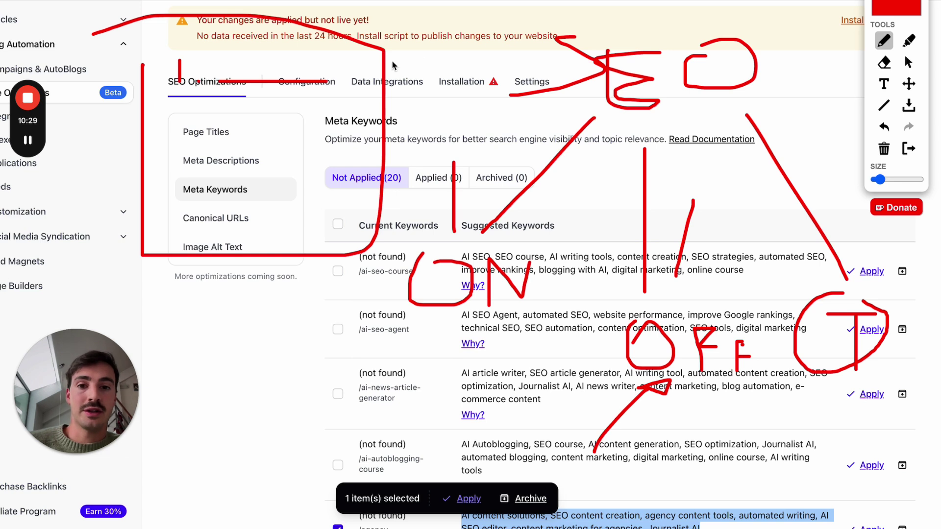
pyautogui.moveTo(439, 34); pyautogui.dragTo(361, 61)
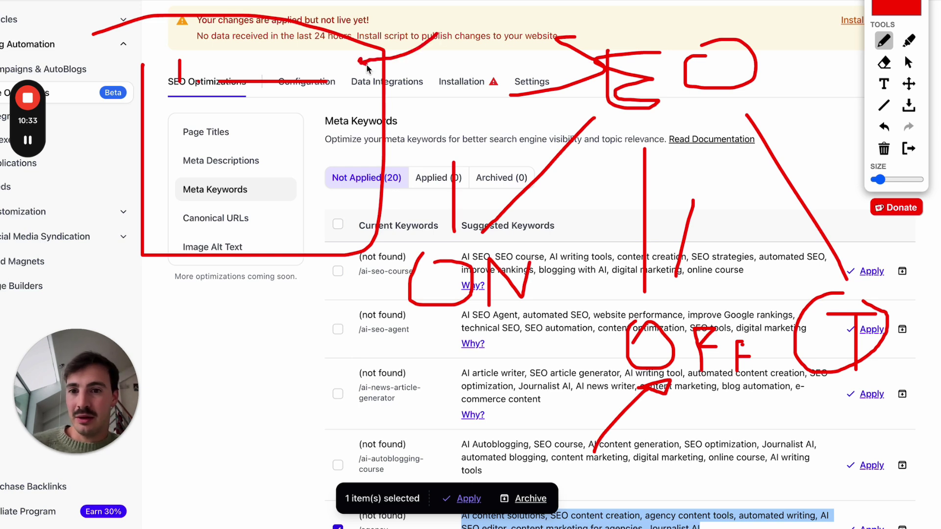
# Step: Mark Page Titles, the SEO Optimizations section and the Meta Keywords heading in red
pyautogui.moveTo(167, 124)
pyautogui.mouseDown()
pyautogui.moveTo(161, 145)
pyautogui.moveTo(313, 142)
pyautogui.mouseUp()
pyautogui.click(190, 142)
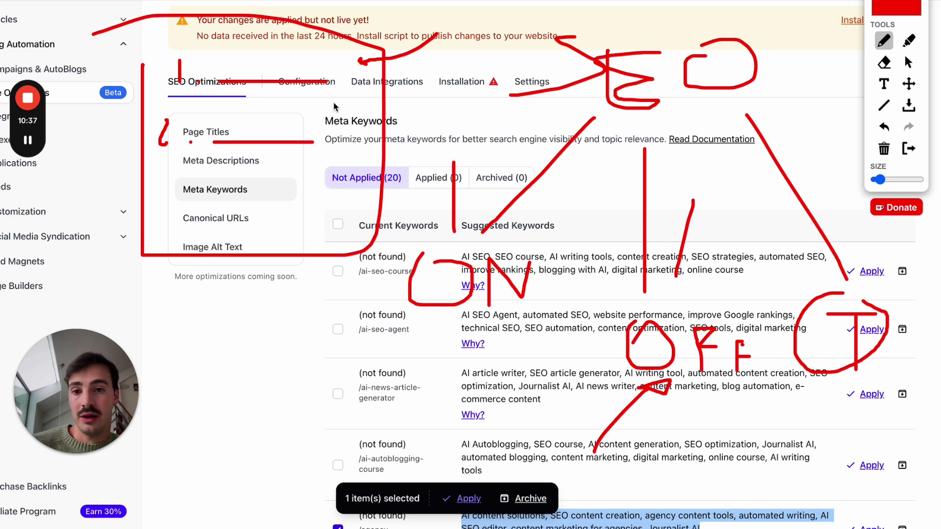
pyautogui.moveTo(333, 91)
pyautogui.mouseDown()
pyautogui.moveTo(334, 223)
pyautogui.moveTo(339, 209)
pyautogui.mouseUp()
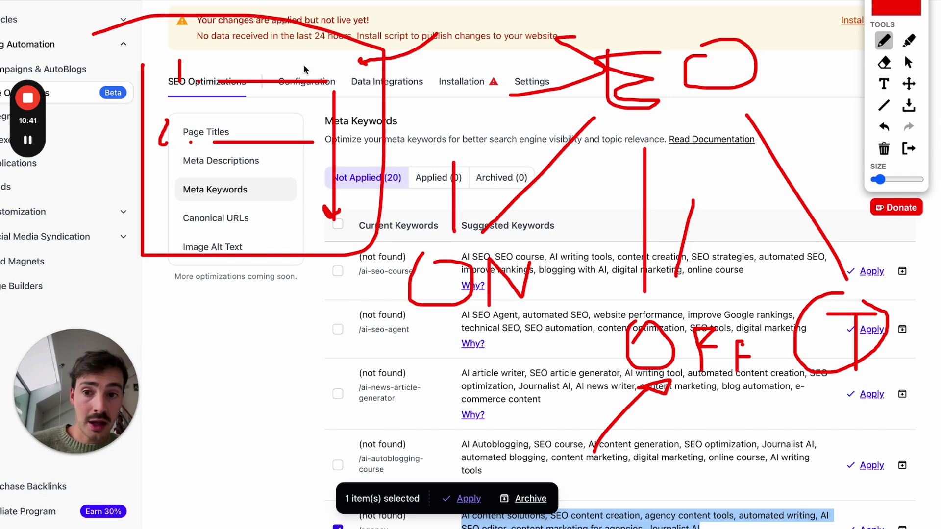
pyautogui.moveTo(206, 48)
pyautogui.mouseDown()
pyautogui.moveTo(147, 79)
pyautogui.moveTo(375, 78)
pyautogui.moveTo(200, 44)
pyautogui.moveTo(289, 59)
pyautogui.moveTo(213, 59)
pyautogui.mouseUp()
pyautogui.click(210, 58)
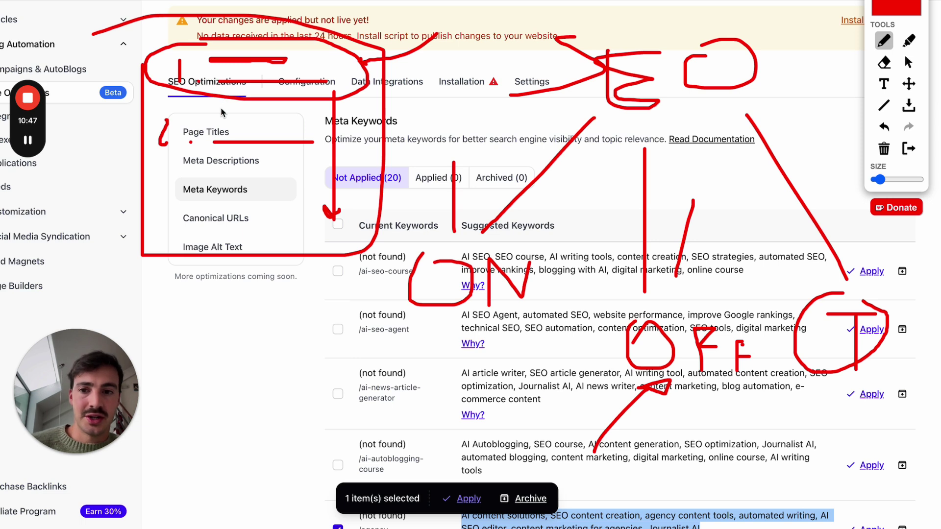
pyautogui.moveTo(221, 119)
pyautogui.mouseDown()
pyautogui.moveTo(294, 119)
pyautogui.moveTo(215, 120)
pyautogui.mouseUp()
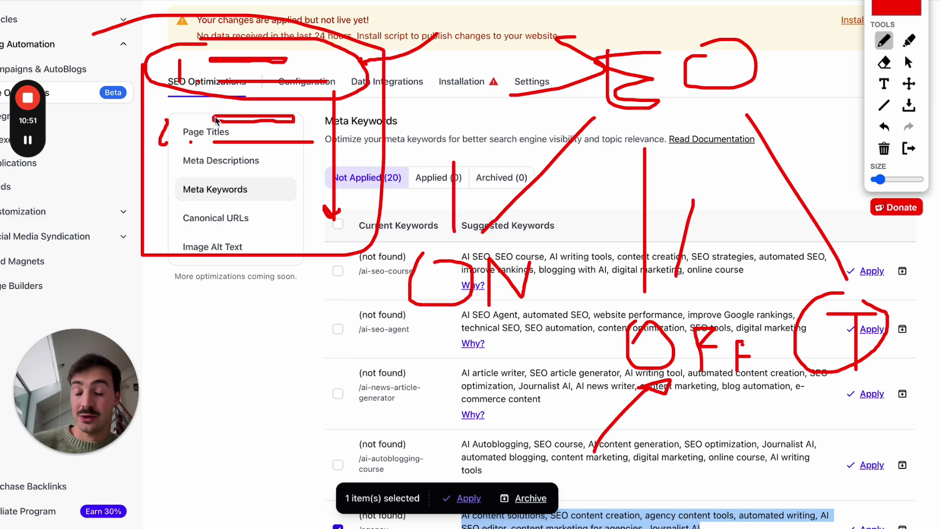
pyautogui.moveTo(420, 125); pyautogui.dragTo(321, 130)
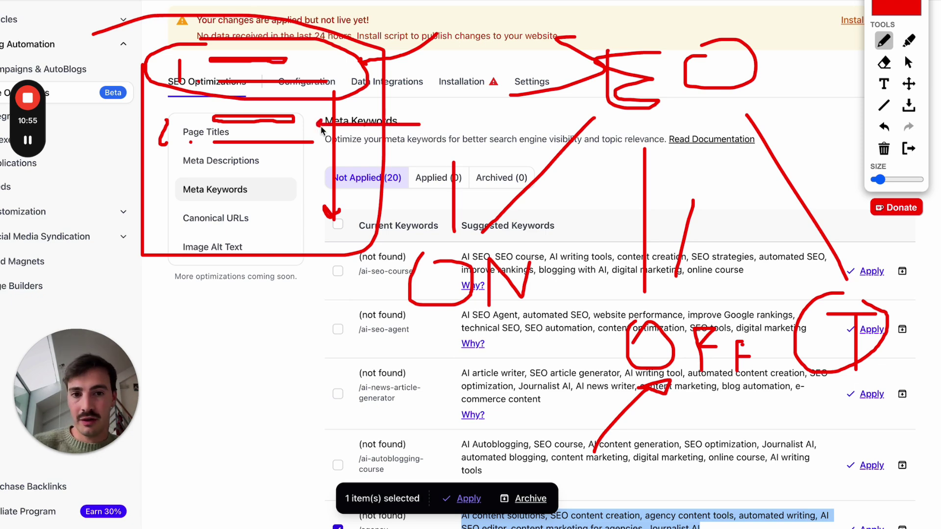
pyautogui.click(909, 148)
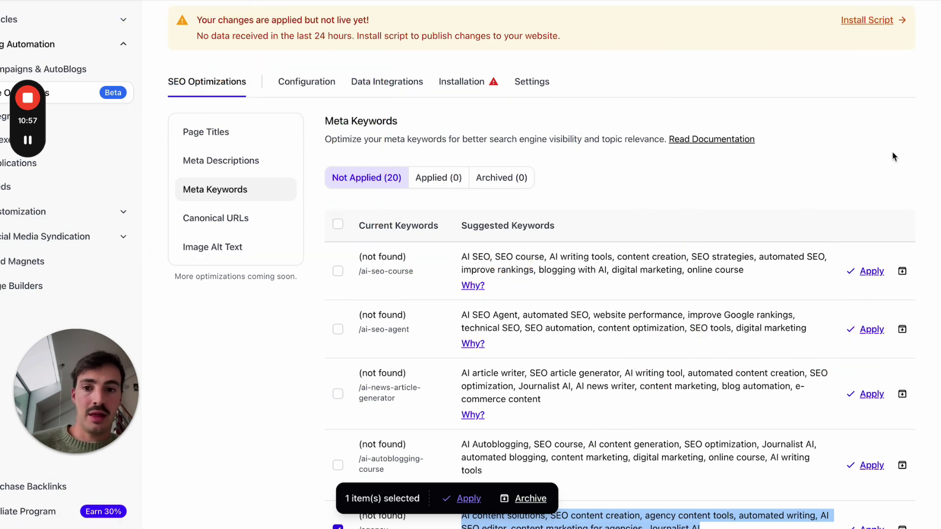
pyautogui.scroll(2, 407, 140)
pyautogui.scroll(3, 406, 141)
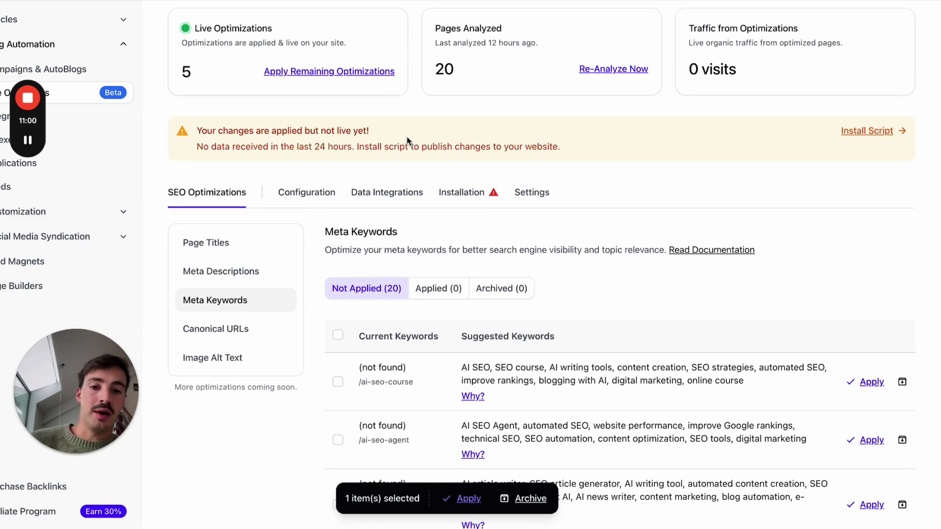
pyautogui.scroll(-6, 477, 224)
pyautogui.moveTo(476, 224)
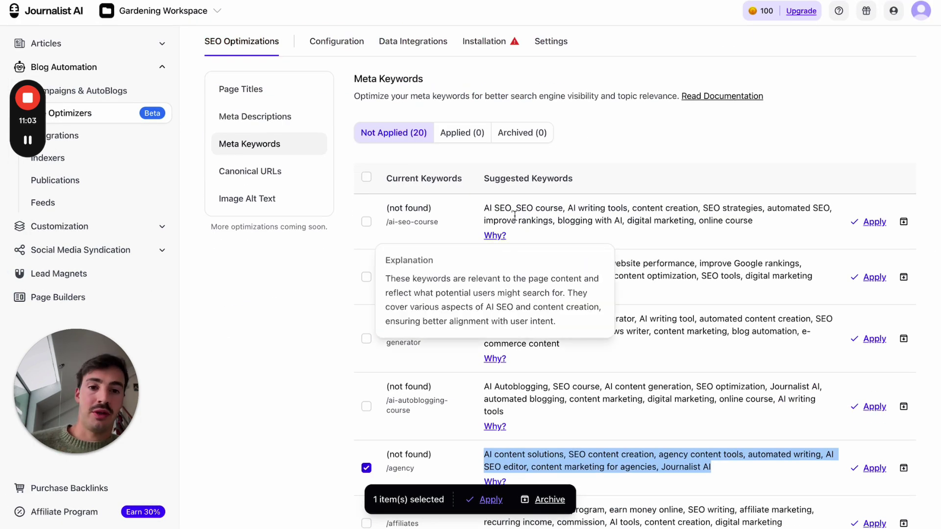
pyautogui.click(603, 153)
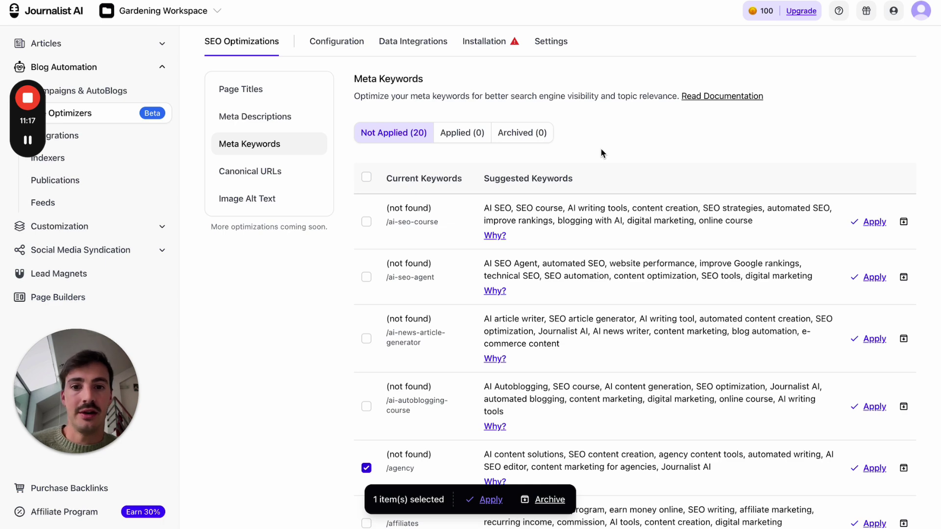
pyautogui.scroll(5, 603, 154)
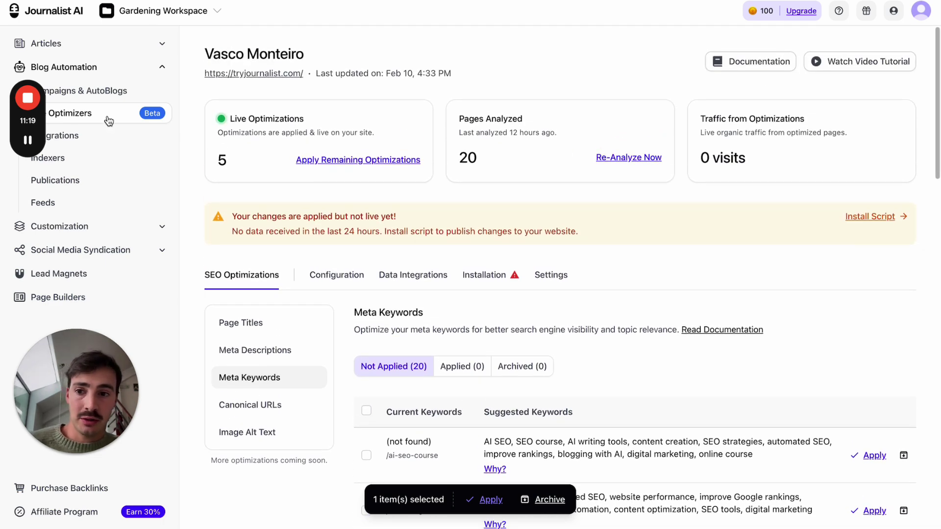
# Step: Preview Create Optimizer's Language list, keep English (American), cancel, and reopen the tryjournalist.com optimizer
pyautogui.click(109, 120)
pyautogui.click(868, 121)
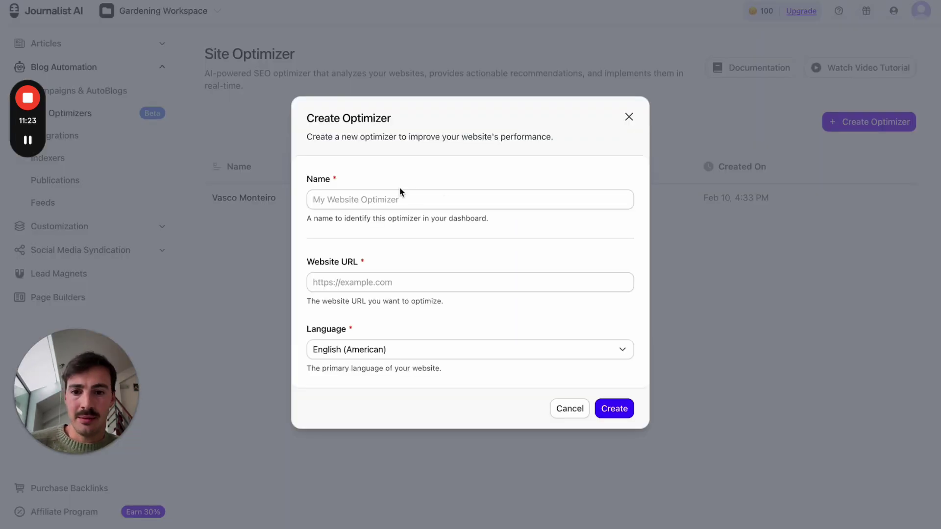
pyautogui.click(439, 347)
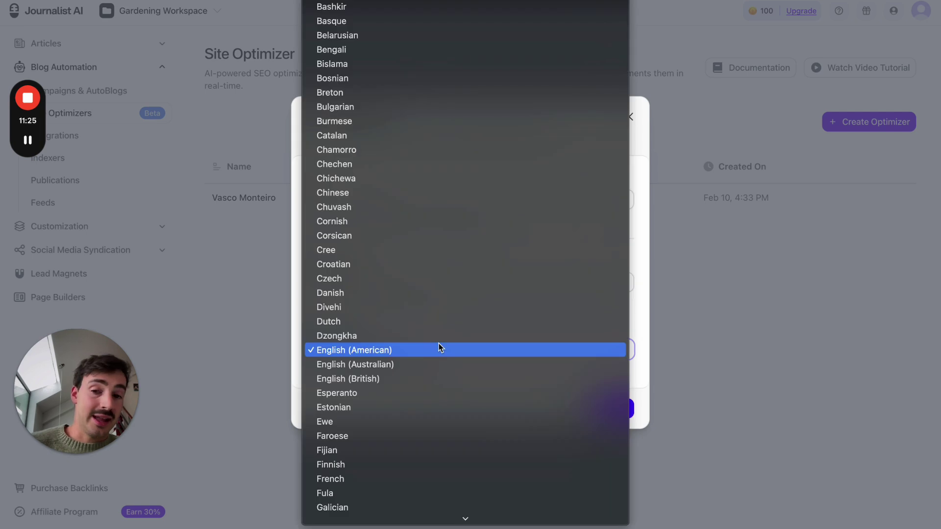
pyautogui.click(301, 333)
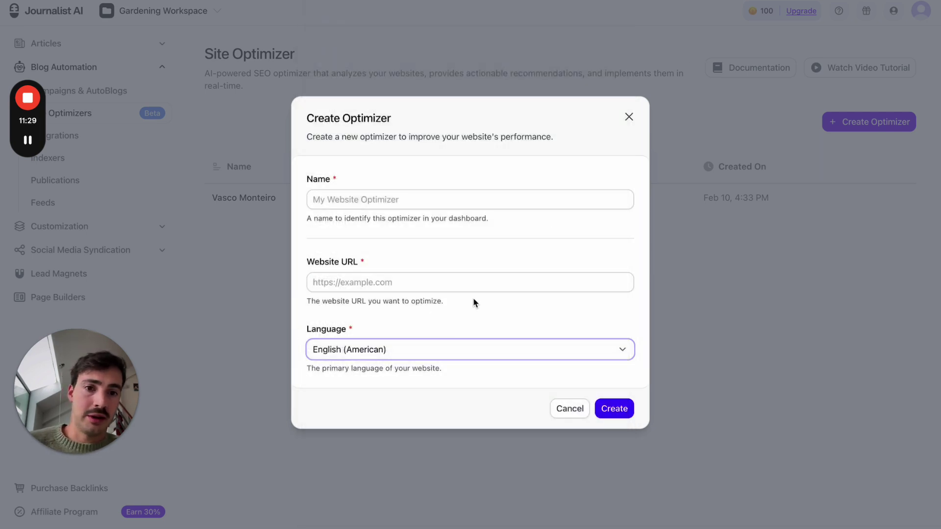
pyautogui.click(626, 118)
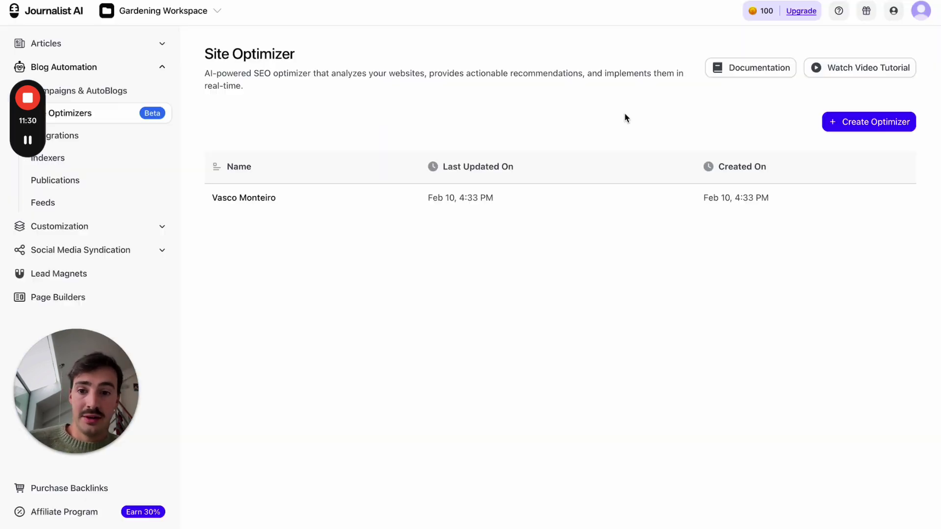
pyautogui.click(506, 204)
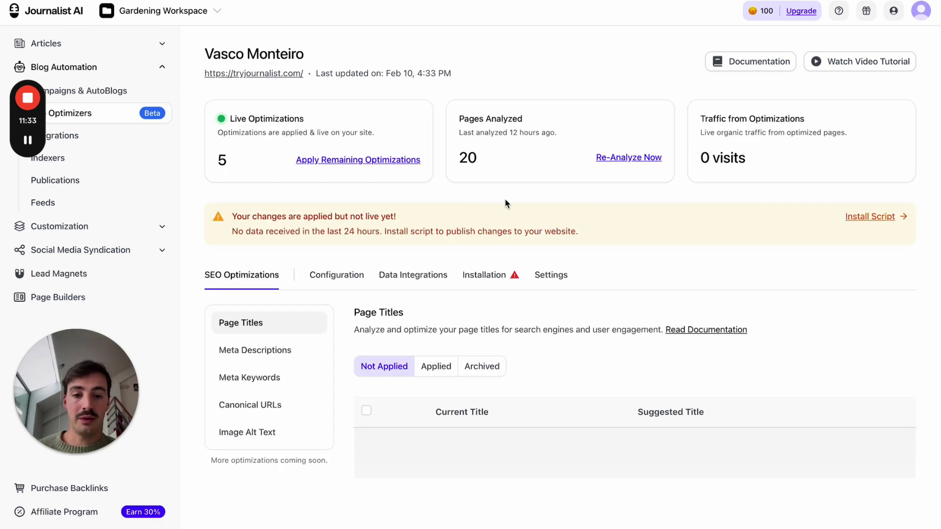
# Step: Scroll through the Image Alt Text suggestions table
pyautogui.scroll(-4, 506, 204)
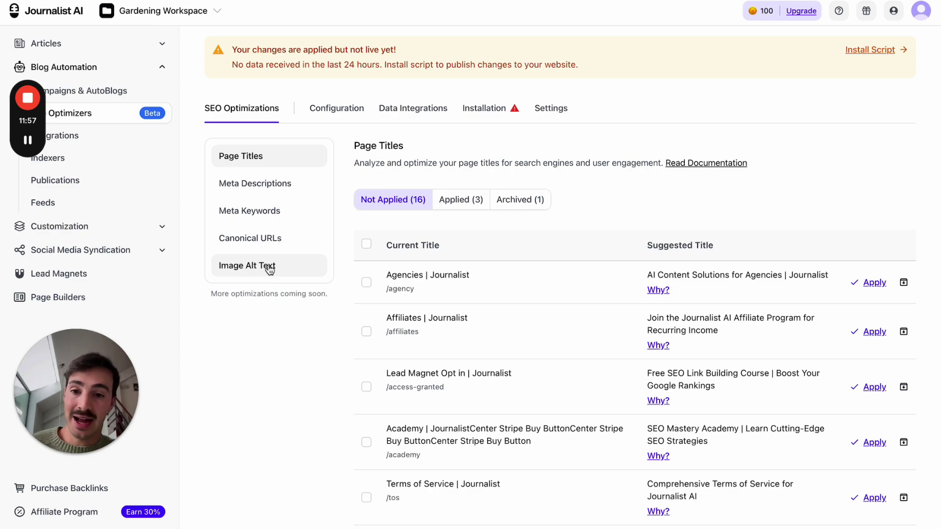
pyautogui.click(269, 270)
pyautogui.scroll(-15, 477, 277)
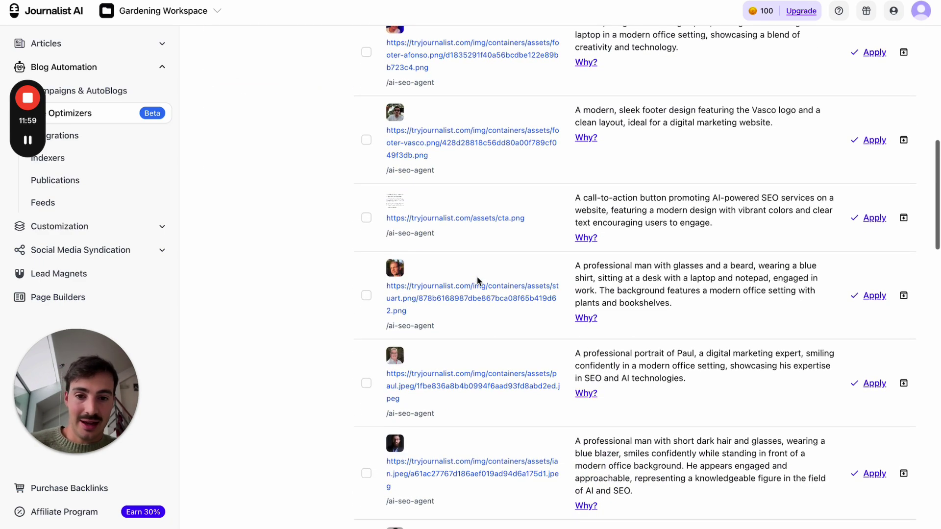
pyautogui.scroll(-5, 477, 276)
pyautogui.scroll(20, 477, 276)
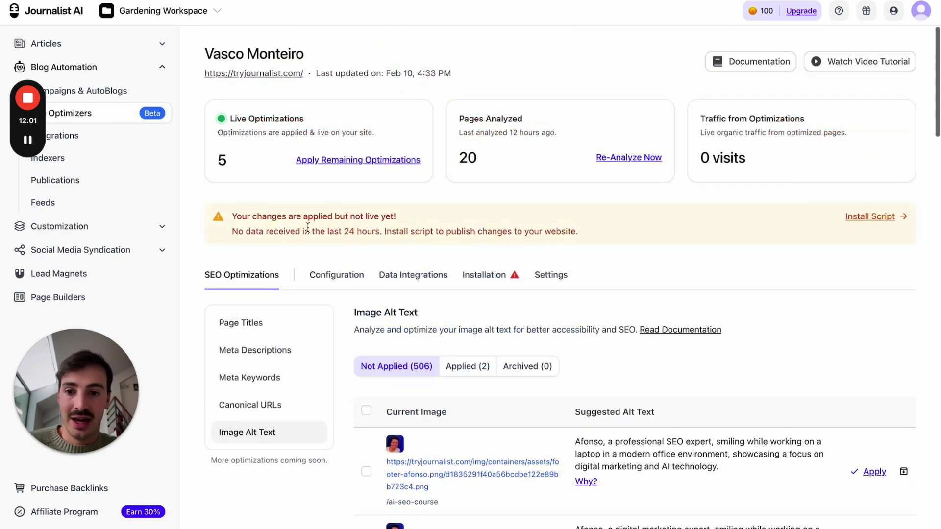
# Step: Switch to the Meta Descriptions suggestions and return to the top
pyautogui.click(255, 350)
pyautogui.scroll(-10, 447, 369)
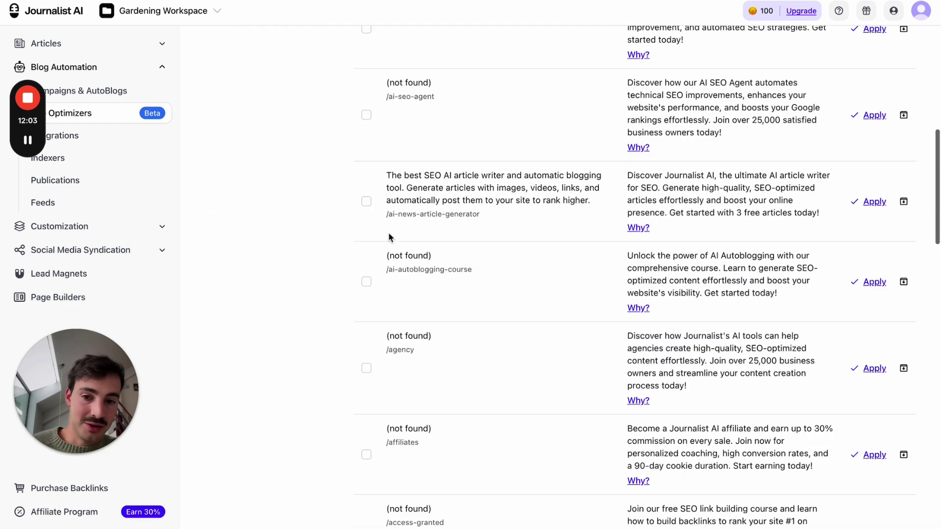
pyautogui.scroll(5, 340, 128)
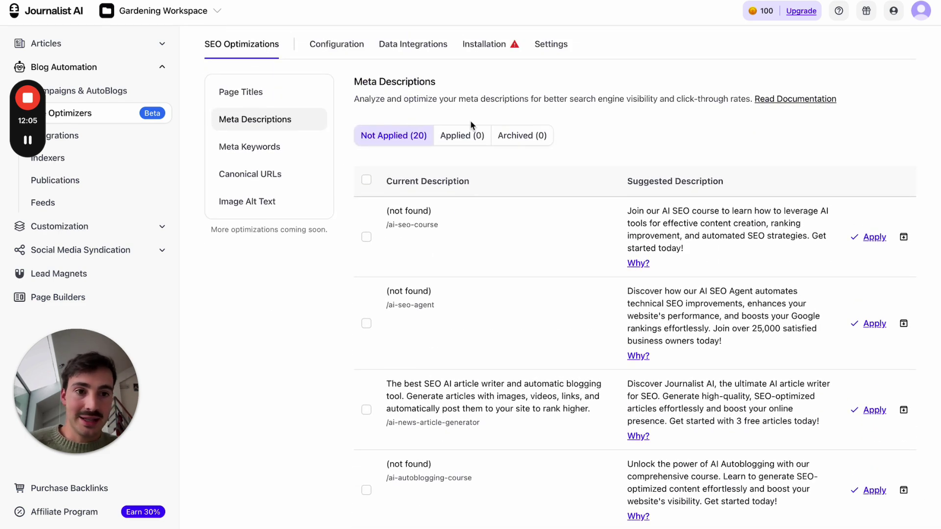
pyautogui.scroll(5, 471, 125)
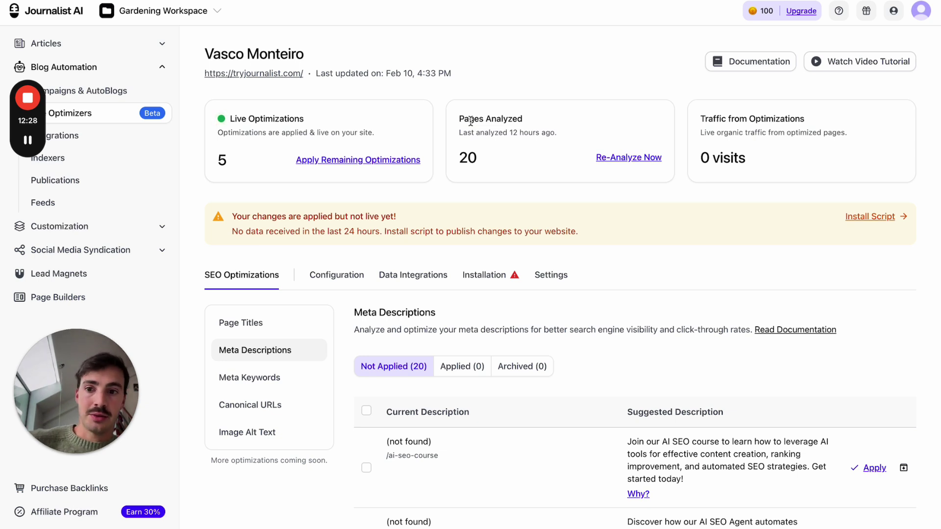
# Step: Open the Need Assistance help dialog from the question-mark icon
pyautogui.click(839, 12)
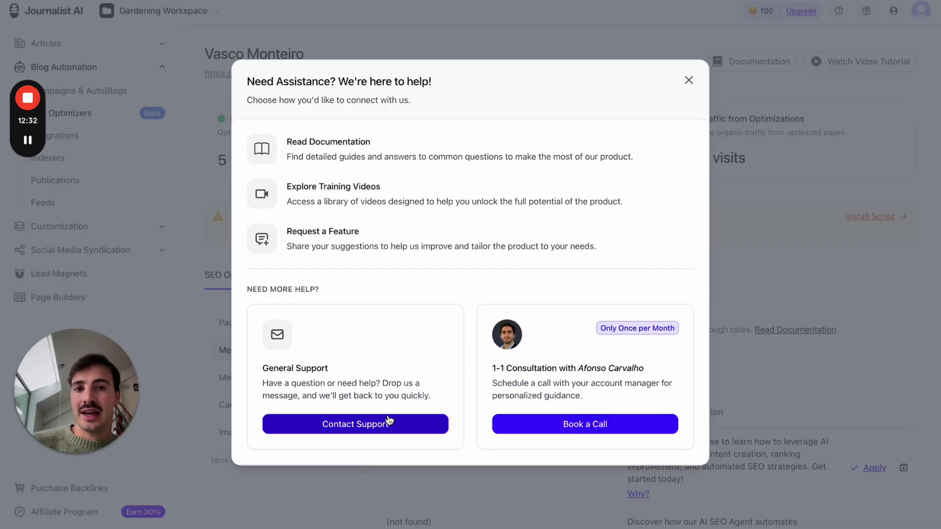